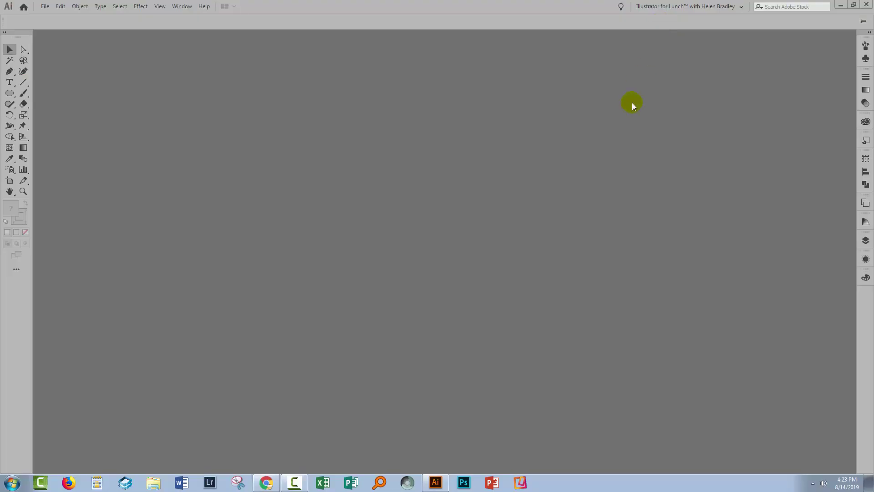
Step: Create a new blank document from the Web-Large preset at 1920 × 1080 px
{"action": "left_click", "coordinate": [45, 7]}
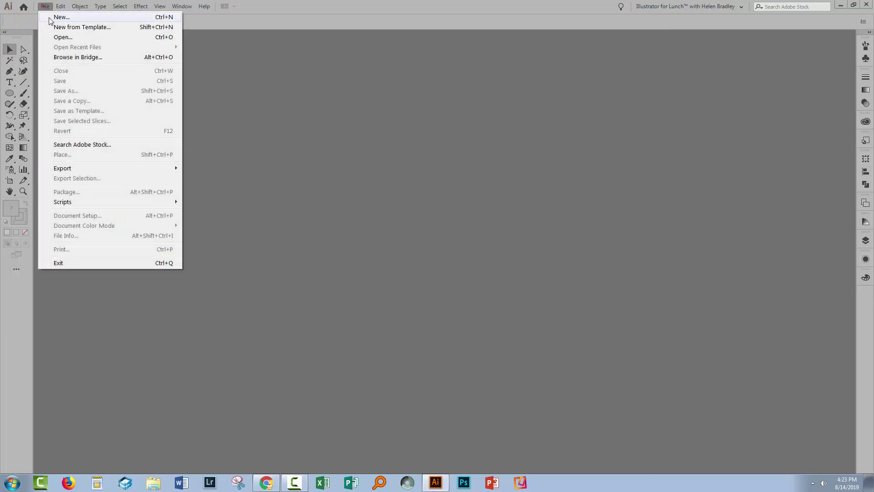
{"action": "left_click", "coordinate": [60, 18]}
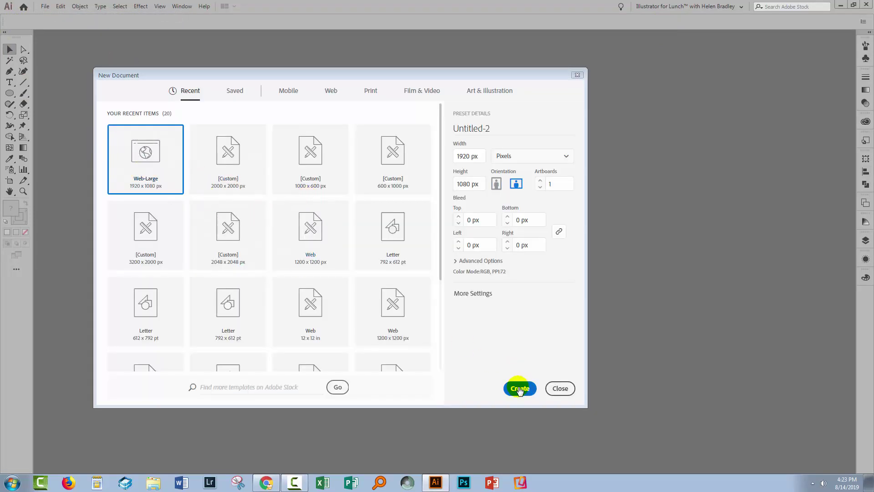
{"action": "left_click", "coordinate": [520, 389]}
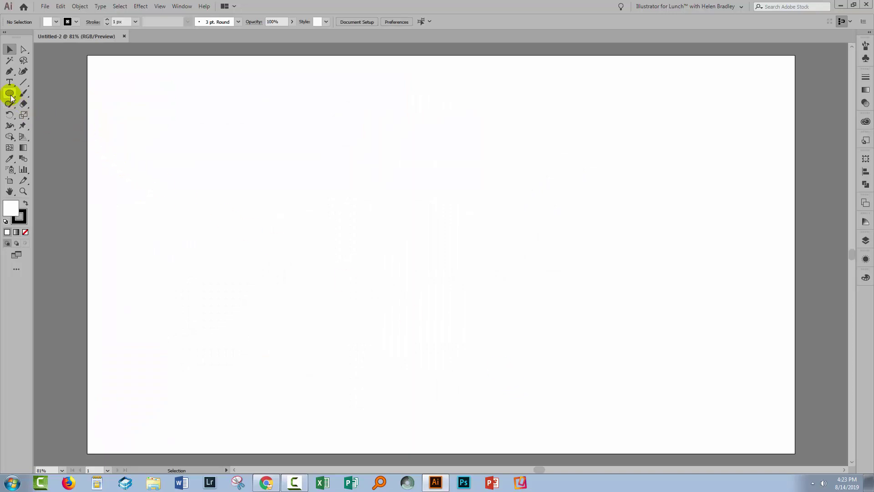
Step: Draw a 93 × 93 px square near the top-right corner, filled bright green with no stroke
{"action": "left_click_drag", "start_coordinate": [10, 94], "coordinate": [48, 91]}
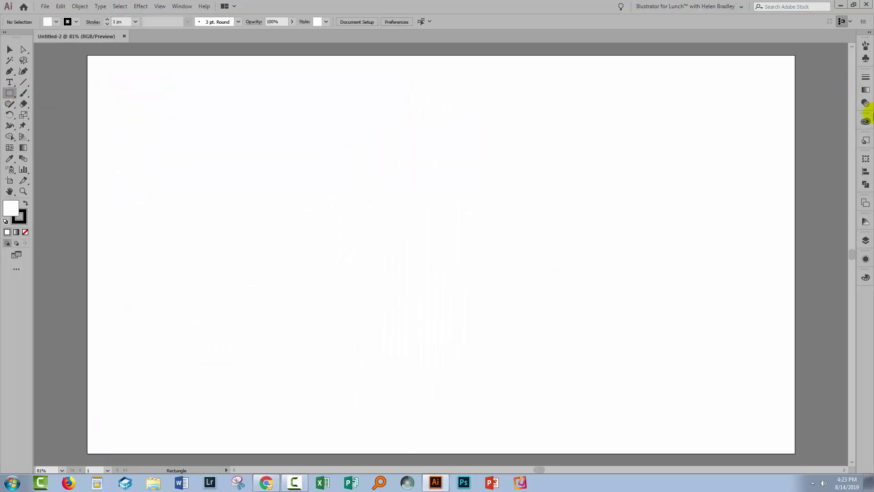
{"action": "left_click_drag", "start_coordinate": [725, 69], "coordinate": [760, 104]}
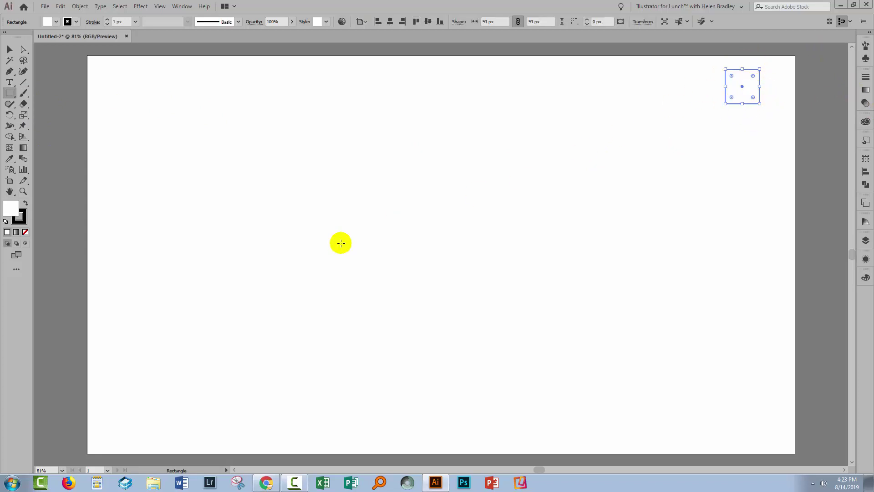
{"action": "left_click", "coordinate": [19, 218]}
{"action": "left_click", "coordinate": [25, 232]}
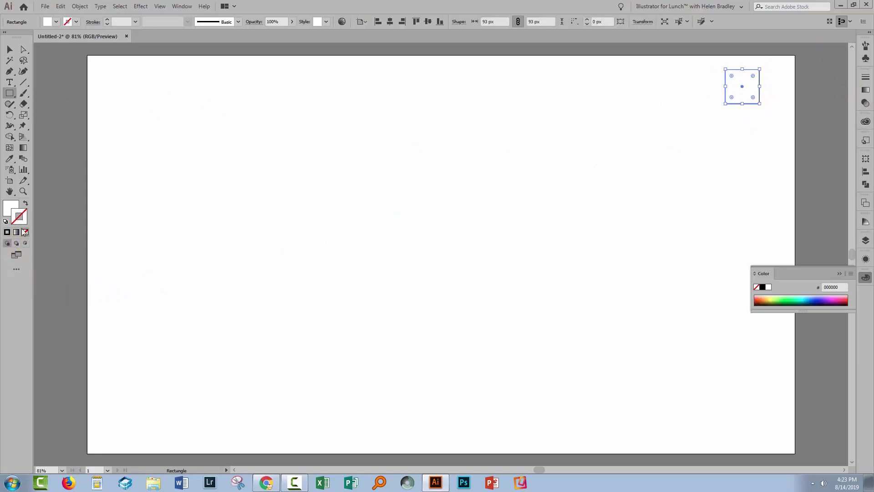
{"action": "left_click", "coordinate": [11, 205]}
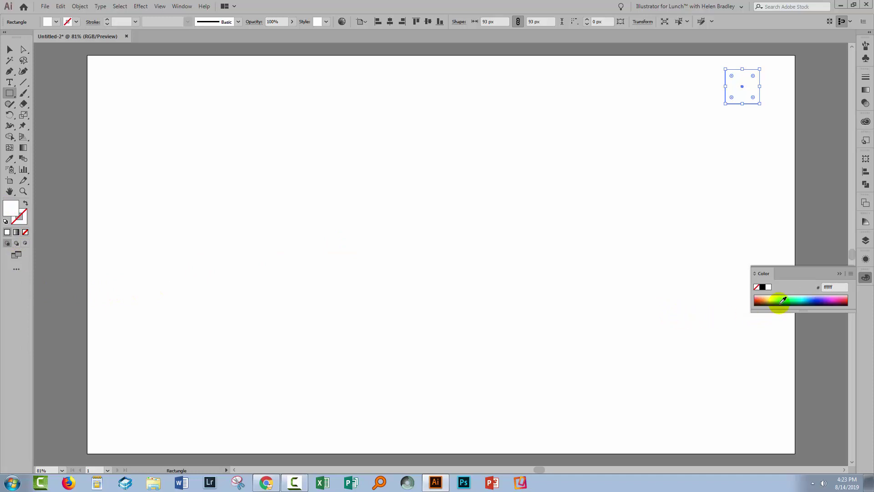
{"action": "left_click", "coordinate": [782, 302]}
{"action": "left_click", "coordinate": [5, 51]}
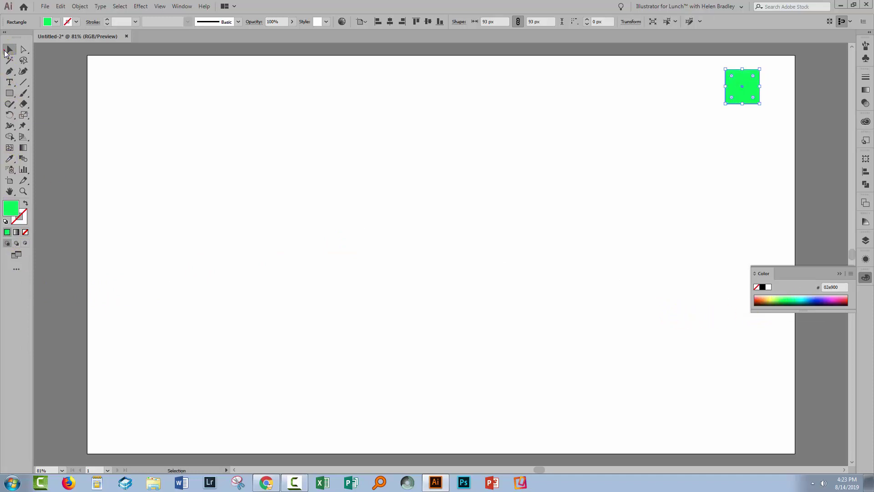
{"action": "left_click", "coordinate": [749, 154]}
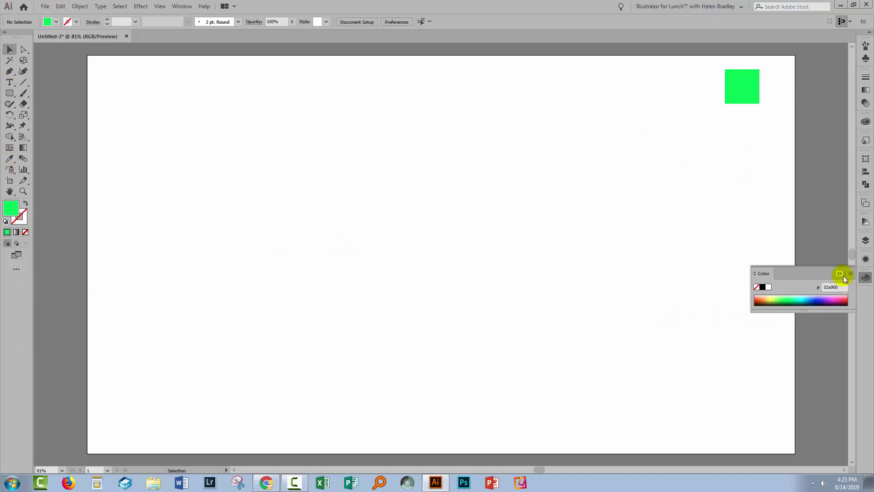
{"action": "left_click", "coordinate": [841, 274]}
Step: Copy the green square straight down and repeat with Ctrl+D to stack five squares
{"action": "left_click", "coordinate": [754, 94]}
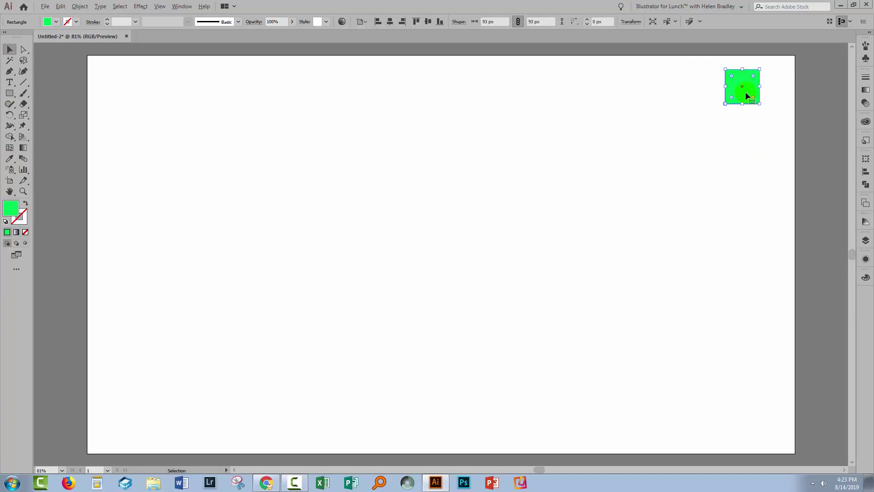
{"action": "left_click_drag", "start_coordinate": [745, 93], "coordinate": [747, 137]}
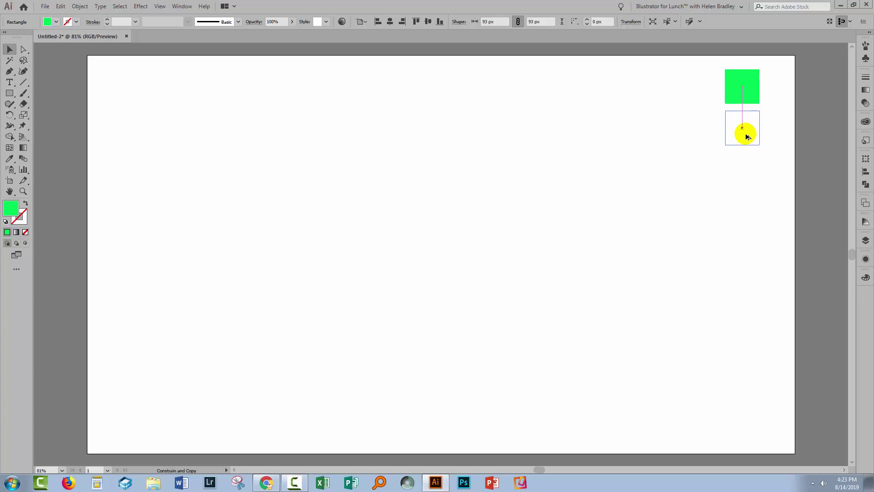
{"action": "left_click_drag", "start_coordinate": [747, 137], "coordinate": [746, 137]}
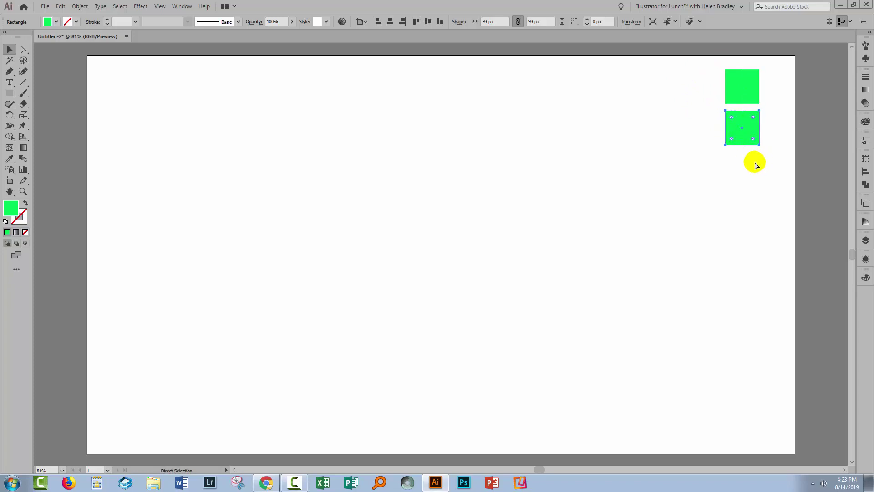
{"action": "key", "text": "ctrl+d"}
{"action": "key", "text": "ctrl+d"}
{"action": "key", "text": "ctrl+d"}
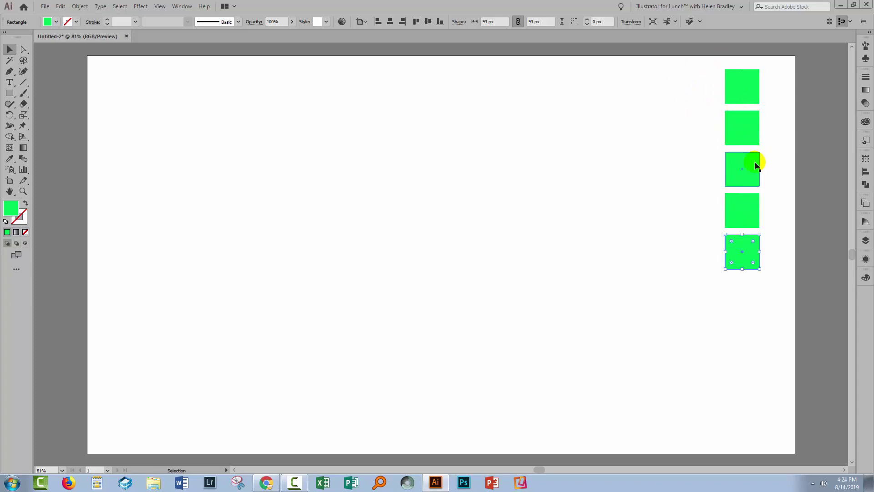
{"action": "left_click", "coordinate": [671, 305]}
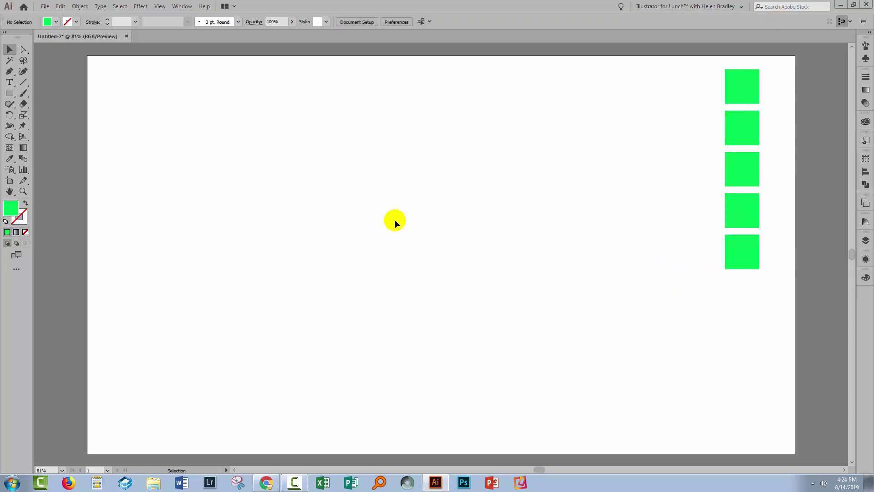
Step: Open the Adobe Color Themes panel and add the 'cores joker' theme to the swatches
{"action": "left_click", "coordinate": [182, 6]}
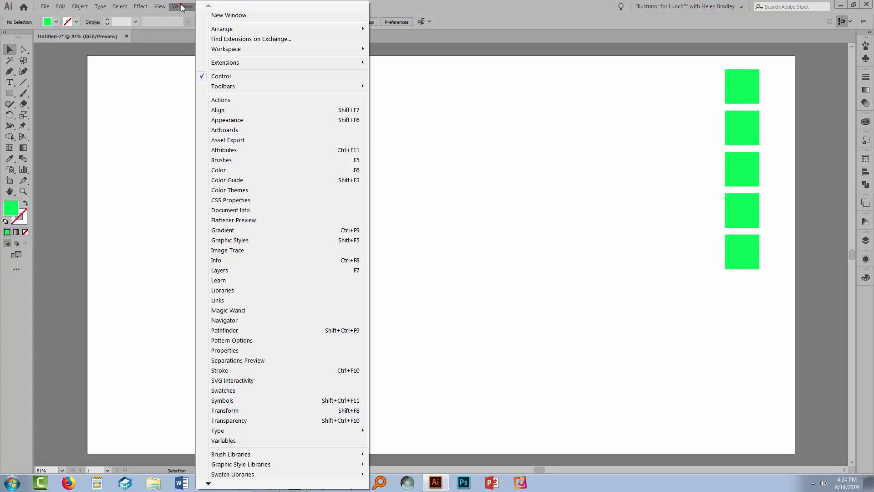
{"action": "left_click", "coordinate": [226, 191]}
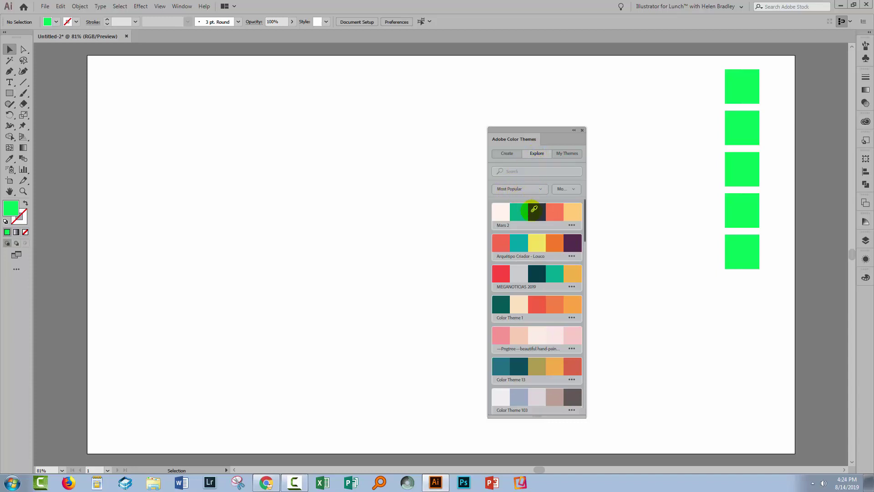
{"action": "scroll", "coordinate": [534, 209], "scroll_direction": "down", "scroll_amount": 10}
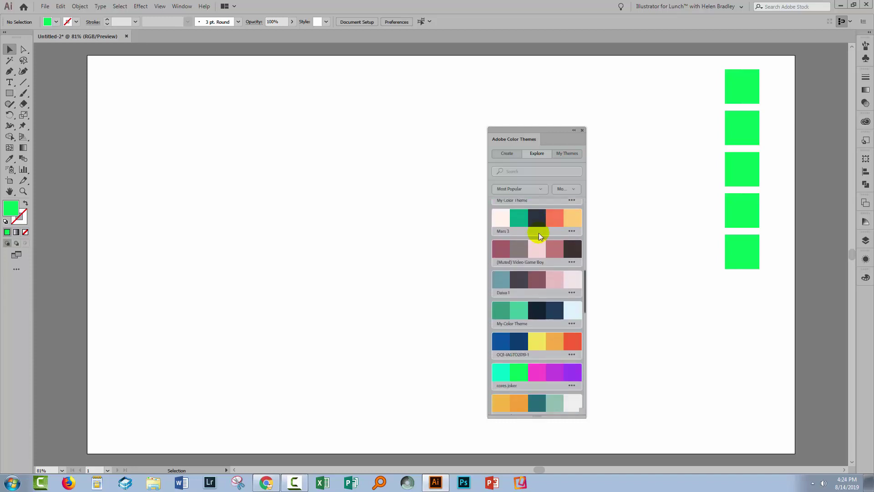
{"action": "scroll", "coordinate": [539, 235], "scroll_direction": "down", "scroll_amount": 2}
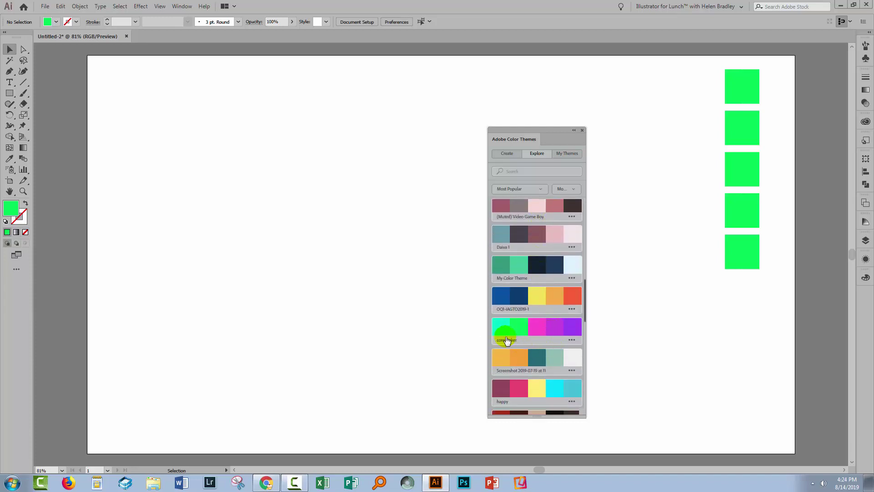
{"action": "left_click", "coordinate": [572, 340]}
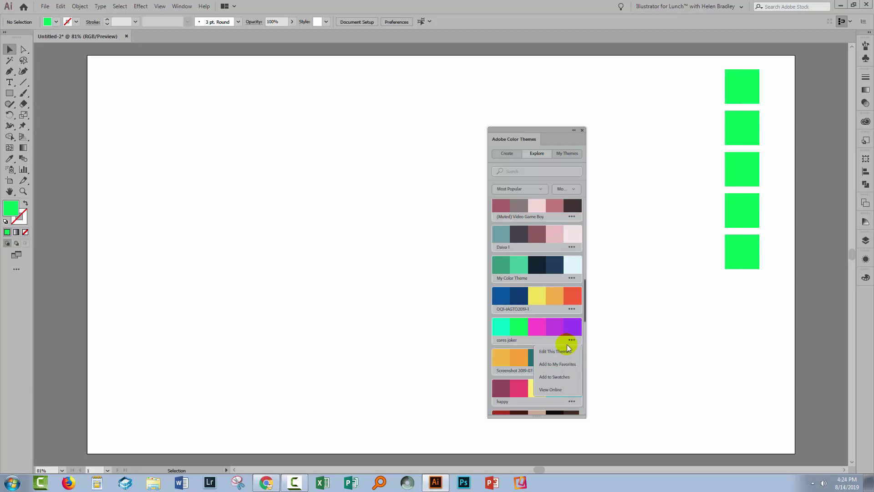
{"action": "left_click", "coordinate": [554, 377]}
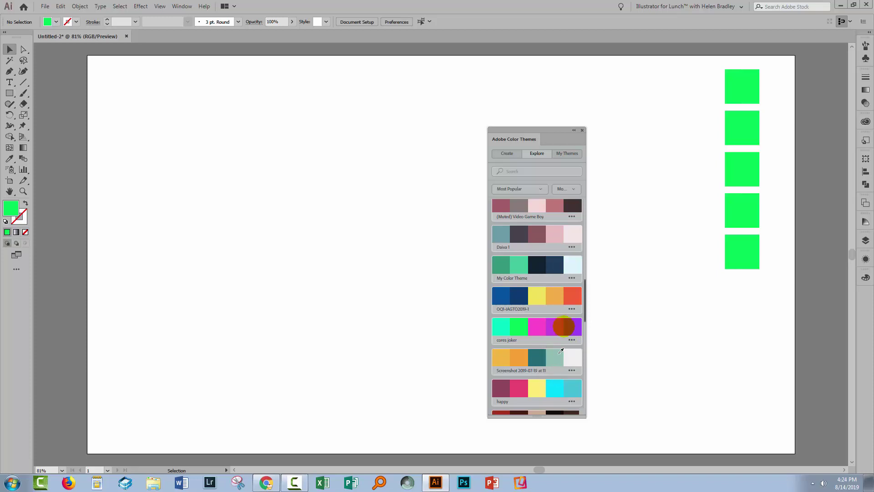
Step: Close Color Themes and enlarge the Swatches panel to reveal the five-swatch cores joker group
{"action": "left_click", "coordinate": [582, 131]}
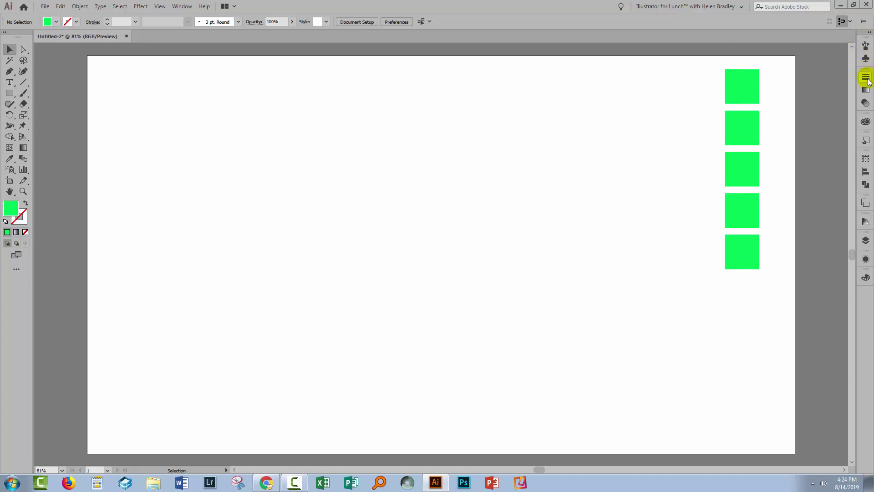
{"action": "left_click", "coordinate": [695, 13]}
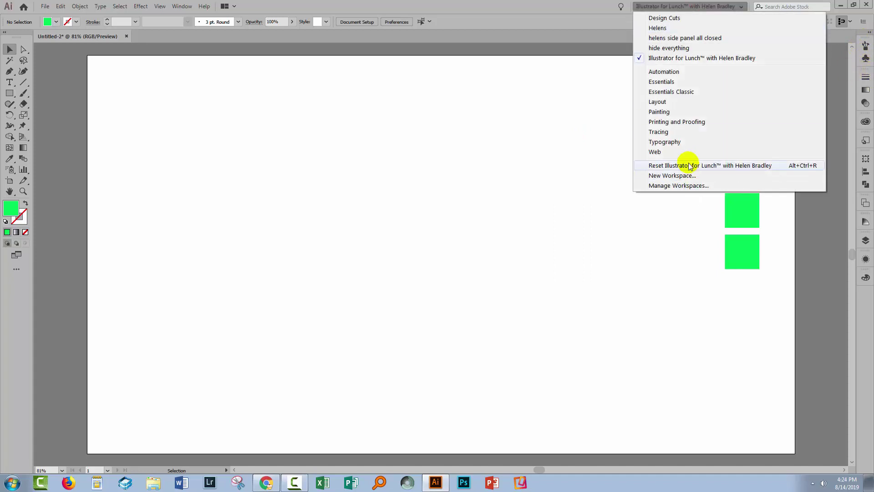
{"action": "left_click", "coordinate": [865, 61]}
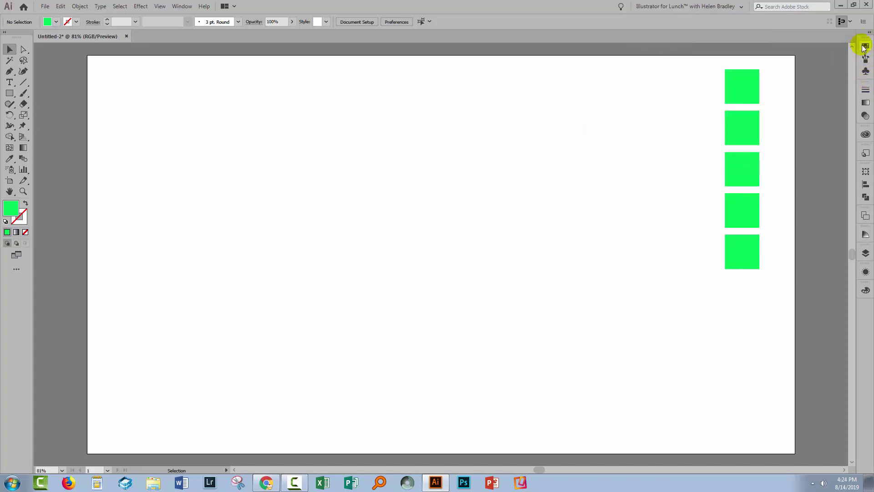
{"action": "left_click", "coordinate": [865, 46]}
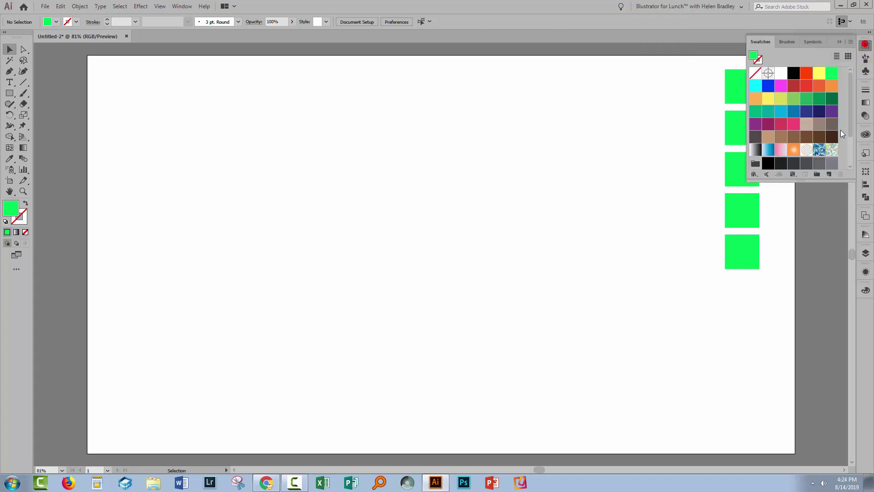
{"action": "left_click_drag", "start_coordinate": [818, 188], "coordinate": [816, 256]}
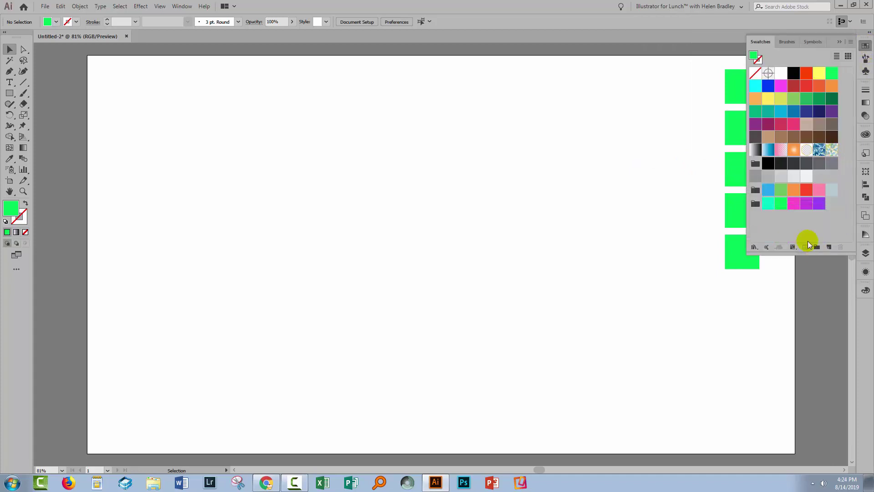
{"action": "left_click", "coordinate": [850, 42]}
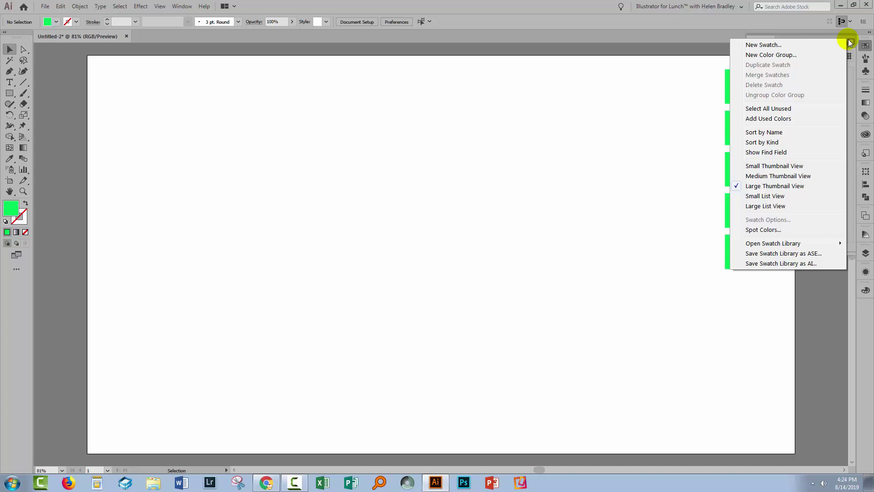
{"action": "left_click", "coordinate": [643, 146]}
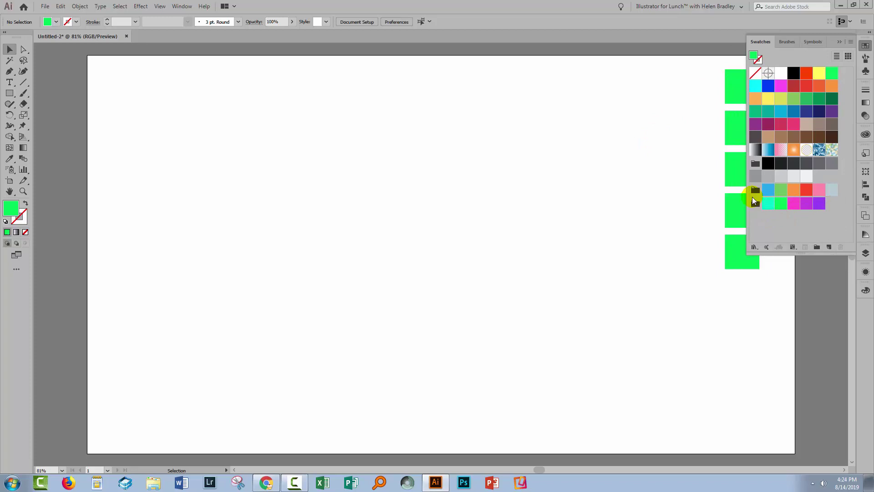
Step: Make the teal, green and magenta cores joker swatches global colours
{"action": "double_click", "coordinate": [767, 203]}
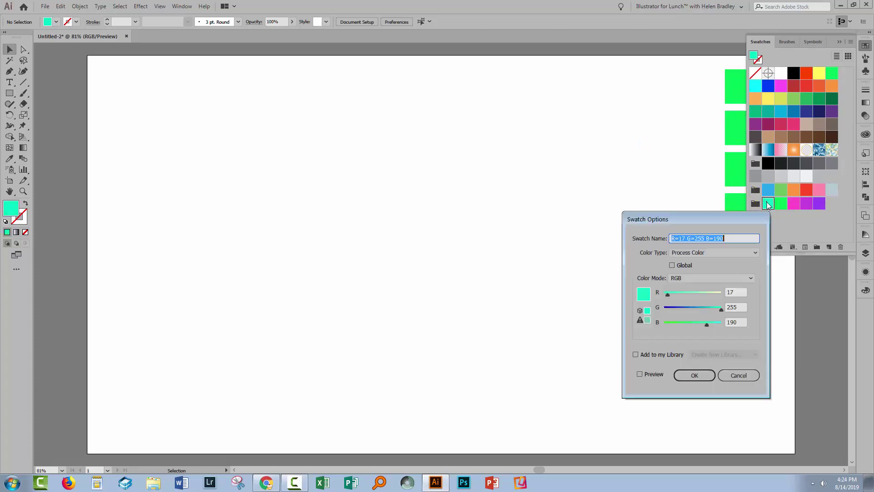
{"action": "left_click", "coordinate": [677, 268]}
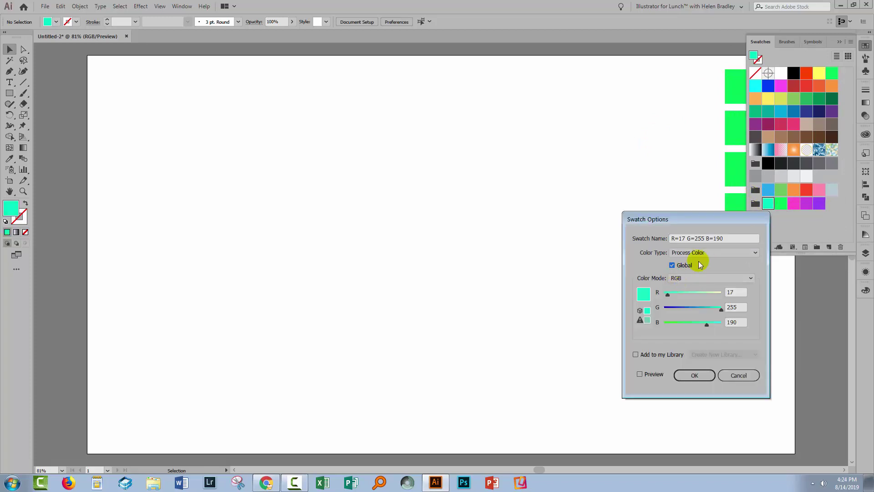
{"action": "key", "text": "Return"}
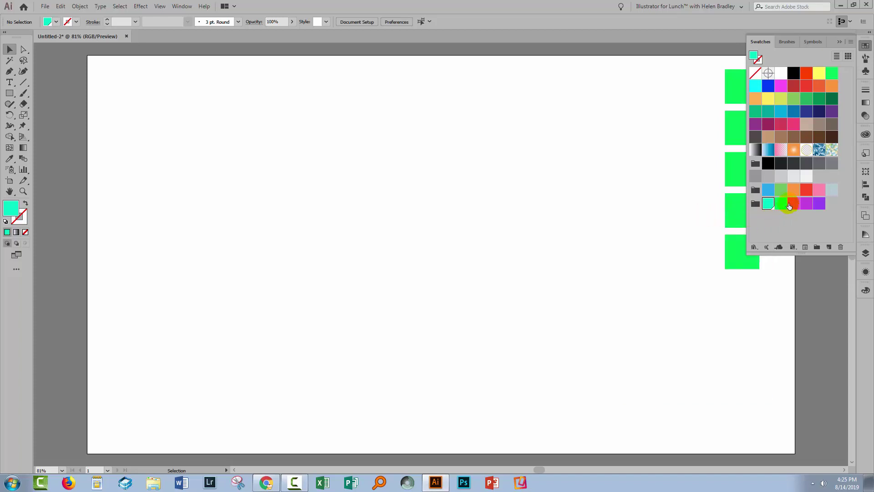
{"action": "double_click", "coordinate": [783, 204]}
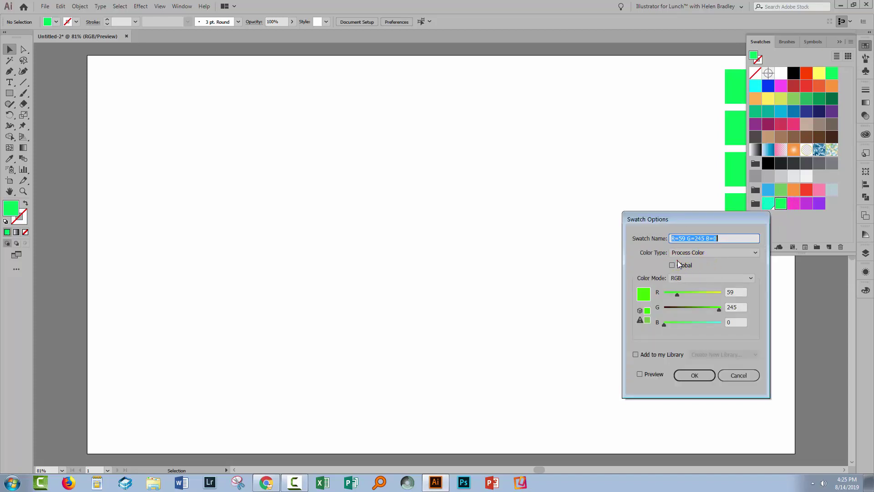
{"action": "left_click", "coordinate": [681, 264]}
{"action": "key", "text": "Return"}
{"action": "double_click", "coordinate": [794, 203]}
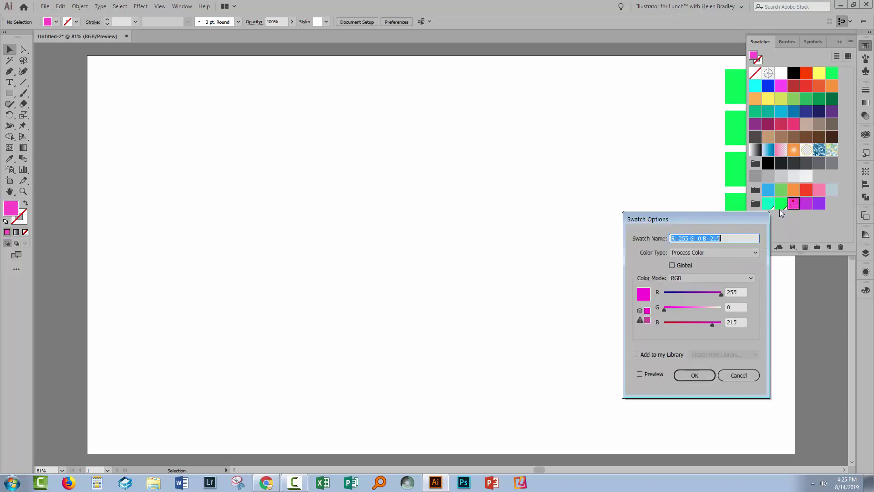
{"action": "left_click", "coordinate": [673, 265]}
{"action": "key", "text": "Return"}
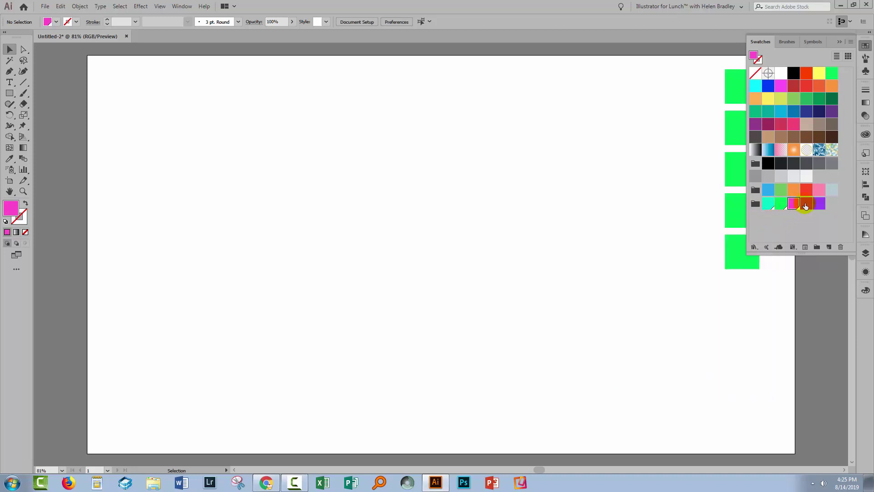
Step: Make the purple and violet swatches global colours as well
{"action": "double_click", "coordinate": [806, 205]}
{"action": "left_click", "coordinate": [682, 264]}
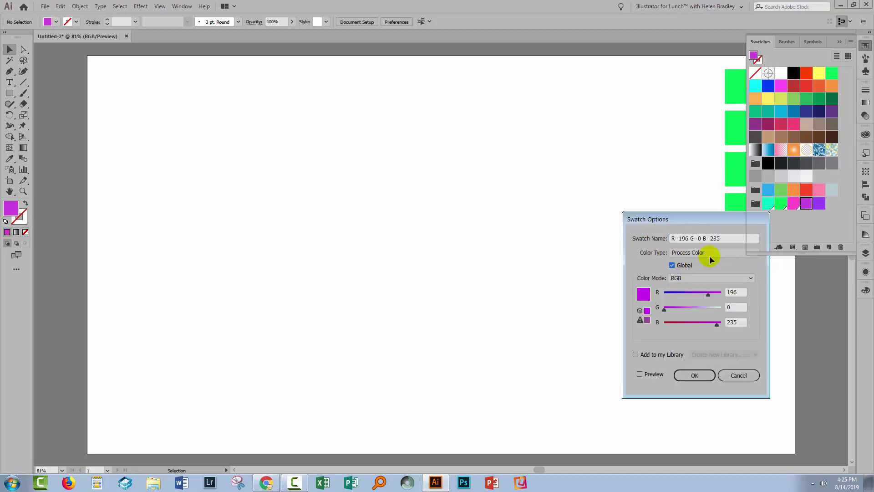
{"action": "key", "text": "Return"}
{"action": "double_click", "coordinate": [820, 204]}
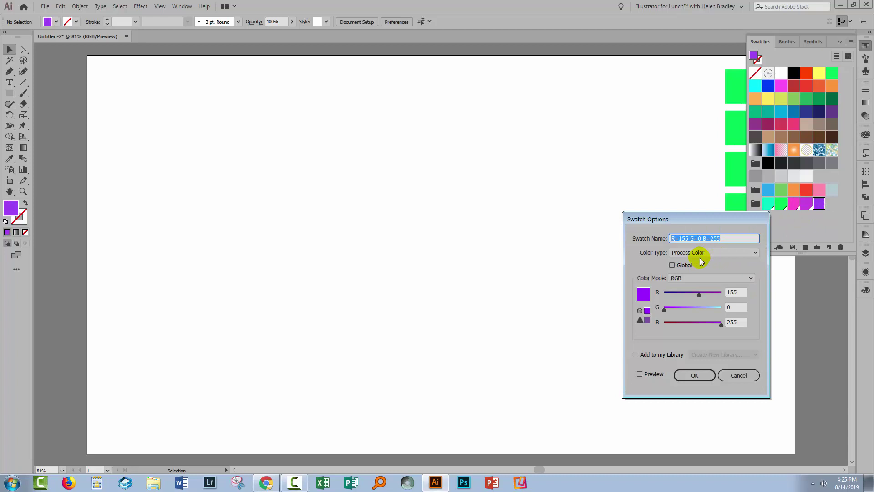
{"action": "left_click", "coordinate": [684, 265]}
{"action": "key", "text": "Return"}
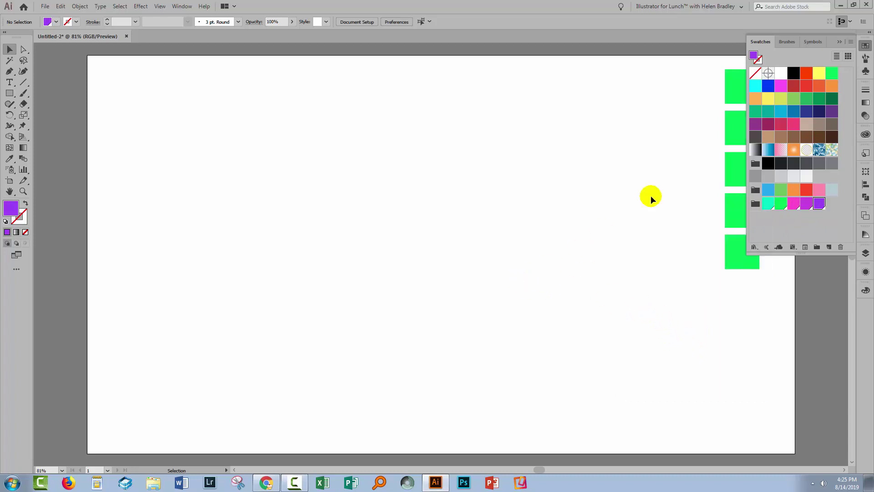
Step: Fill the stacked squares teal, green, pink, purple and violet from top to bottom
{"action": "left_click", "coordinate": [738, 99]}
{"action": "left_click", "coordinate": [768, 204]}
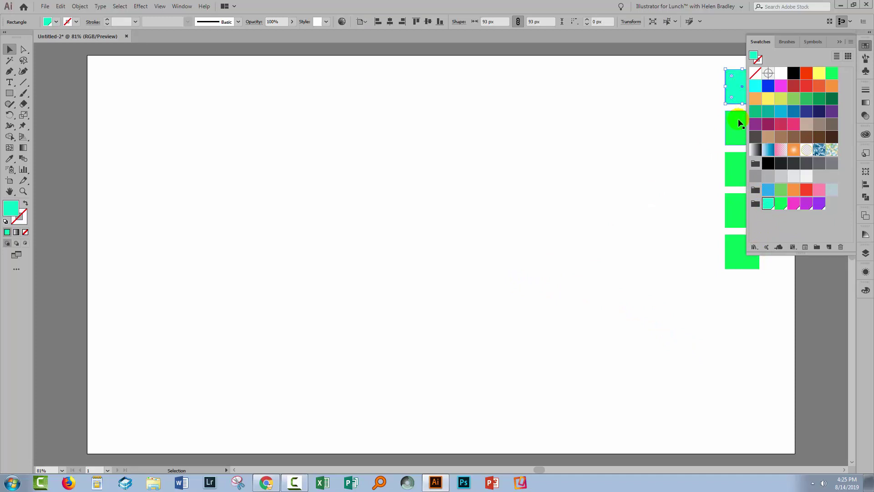
{"action": "left_click", "coordinate": [738, 119]}
{"action": "left_click", "coordinate": [736, 168]}
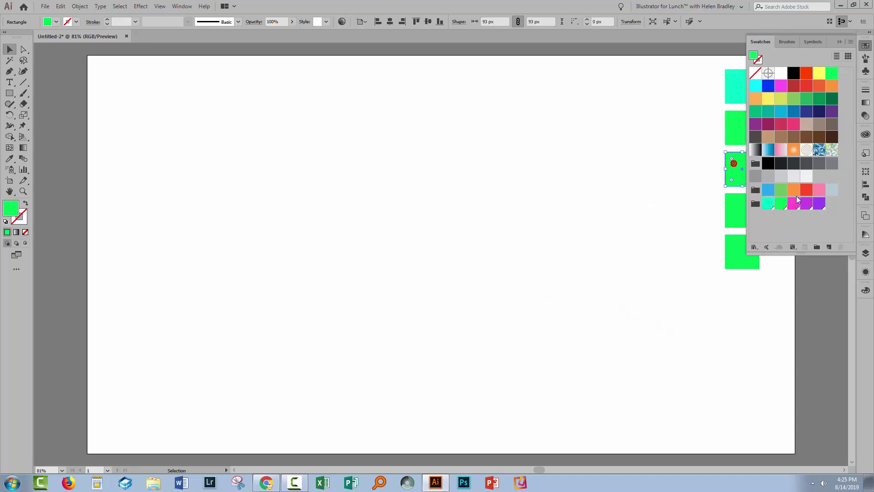
{"action": "left_click", "coordinate": [793, 203]}
{"action": "left_click", "coordinate": [737, 207]}
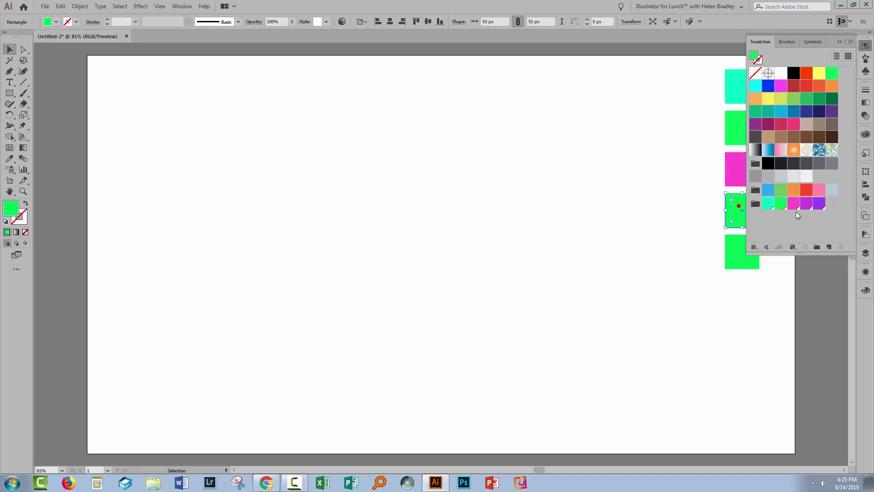
{"action": "left_click", "coordinate": [820, 204]}
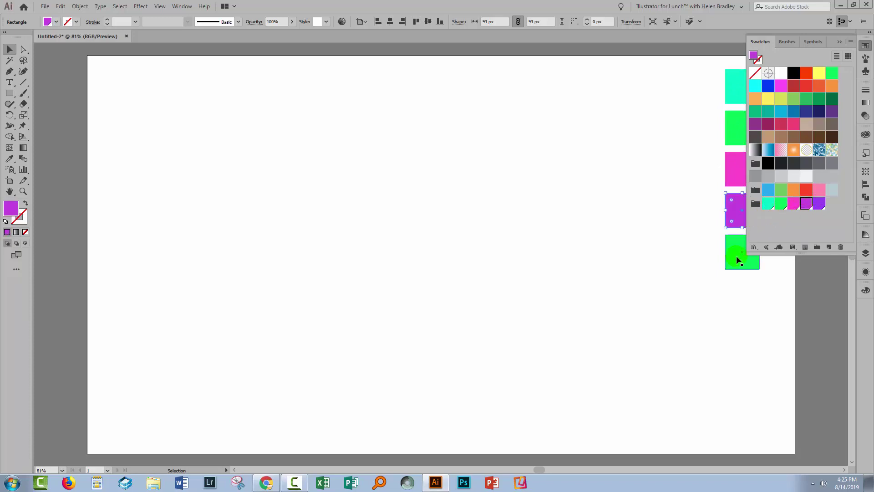
{"action": "left_click", "coordinate": [737, 255]}
{"action": "left_click", "coordinate": [819, 203]}
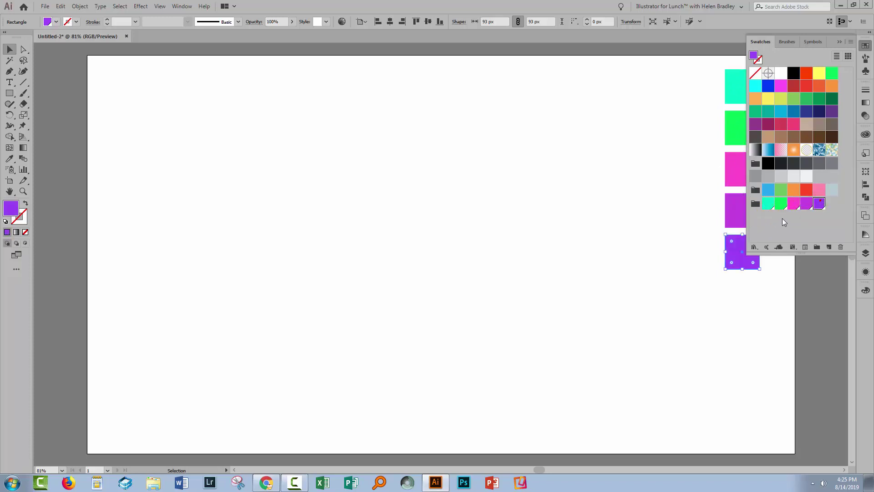
{"action": "left_click", "coordinate": [840, 42]}
{"action": "left_click", "coordinate": [522, 232]}
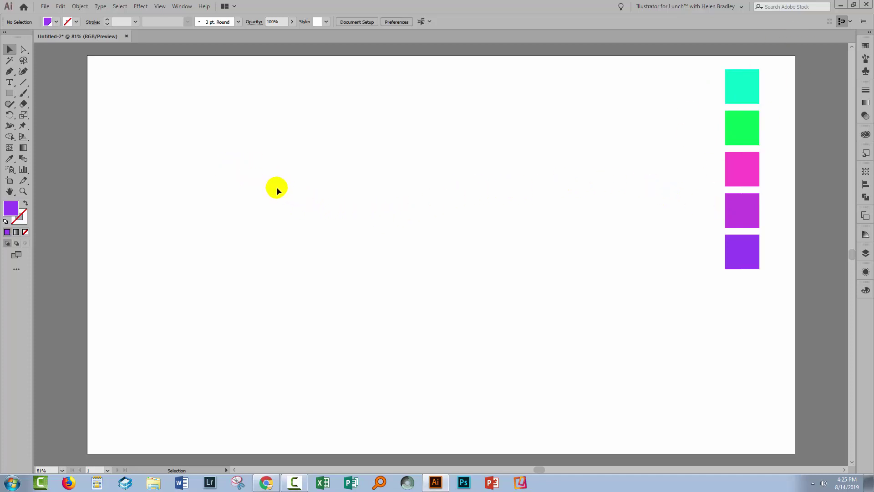
Step: Draw a large closed freeform blob with the Pencil tool left of the colour squares
{"action": "left_click", "coordinate": [9, 104]}
{"action": "left_click_drag", "start_coordinate": [8, 105], "coordinate": [41, 116]}
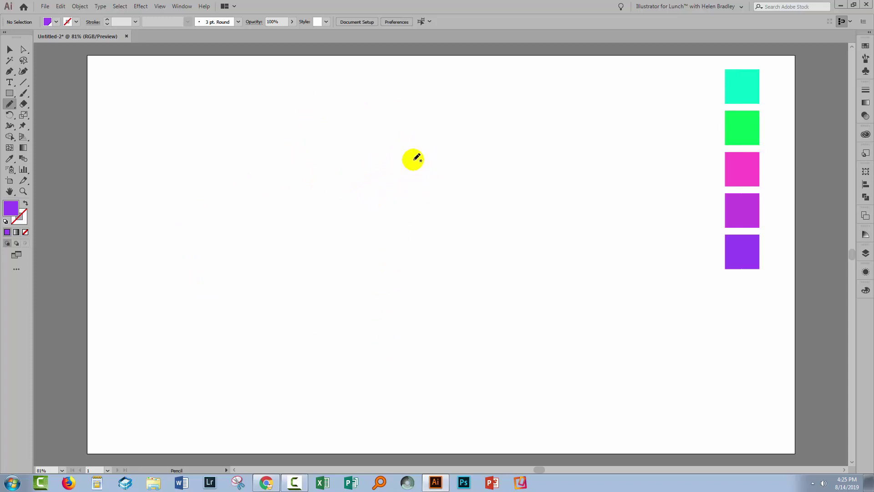
{"action": "mouse_move", "coordinate": [409, 159]}
{"action": "left_mouse_down"}
{"action": "mouse_move", "coordinate": [328, 124]}
{"action": "mouse_move", "coordinate": [272, 216]}
{"action": "mouse_move", "coordinate": [253, 264]}
{"action": "mouse_move", "coordinate": [257, 303]}
{"action": "mouse_move", "coordinate": [307, 346]}
{"action": "mouse_move", "coordinate": [449, 355]}
{"action": "mouse_move", "coordinate": [507, 245]}
{"action": "mouse_move", "coordinate": [507, 210]}
{"action": "mouse_move", "coordinate": [495, 182]}
{"action": "mouse_move", "coordinate": [411, 159]}
{"action": "left_mouse_up"}
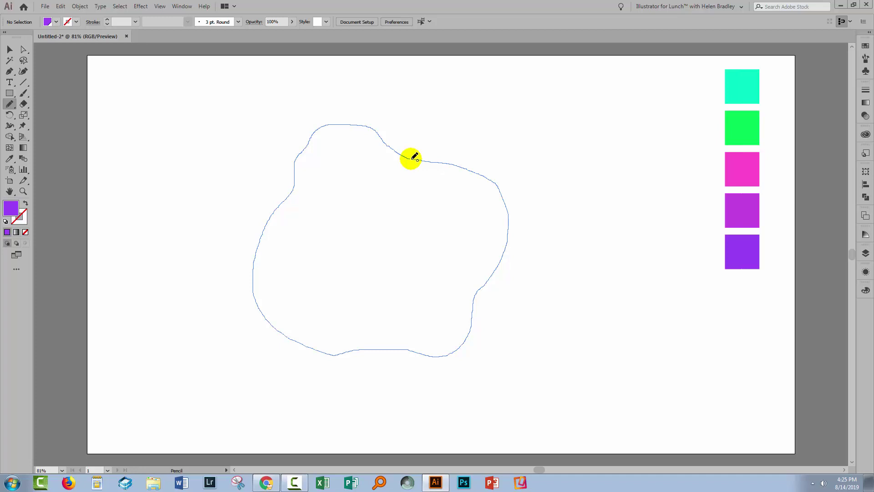
{"action": "left_click_drag", "start_coordinate": [415, 157], "coordinate": [413, 159]}
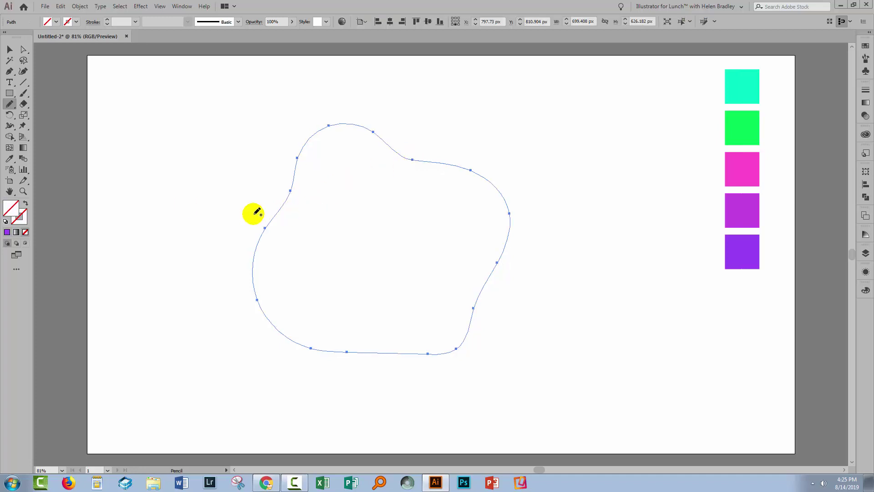
{"action": "double_click", "coordinate": [10, 105]}
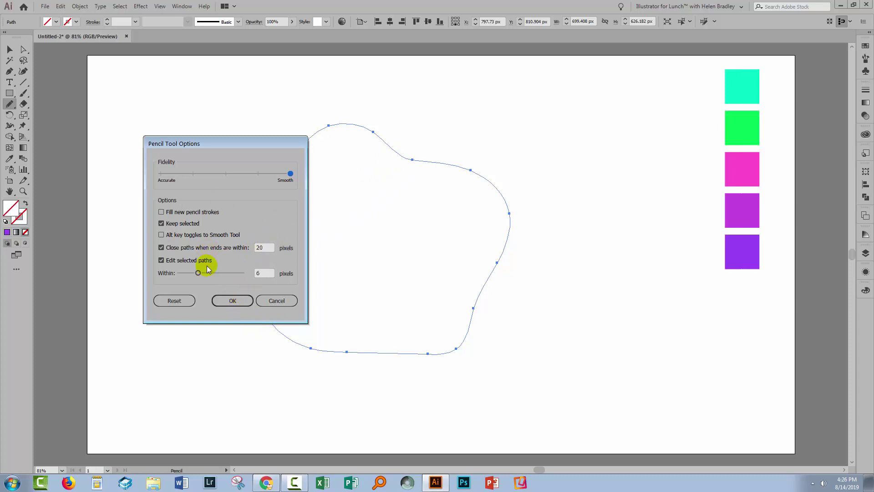
{"action": "left_click", "coordinate": [228, 302]}
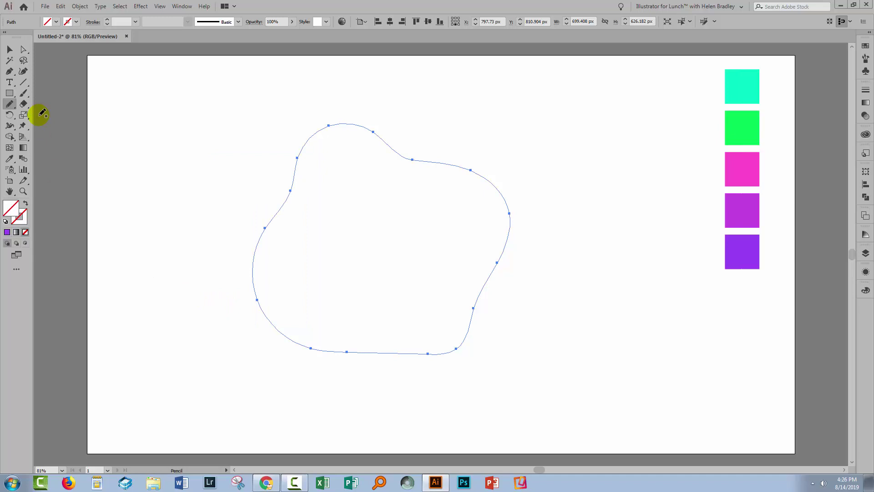
{"action": "left_click", "coordinate": [9, 50]}
Step: Eyedrop the third square's pink into the blob's fill, leaving the blob selected
{"action": "left_click_drag", "start_coordinate": [238, 149], "coordinate": [525, 363]}
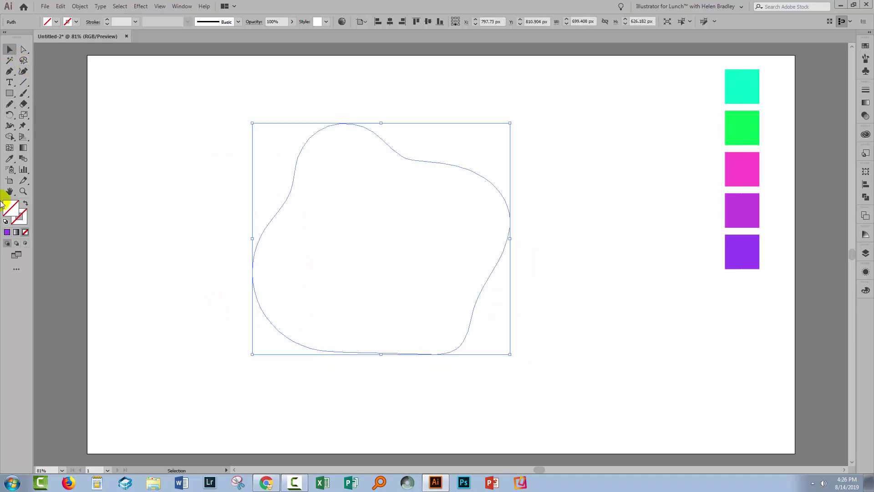
{"action": "left_click", "coordinate": [9, 159]}
{"action": "left_click", "coordinate": [740, 170]}
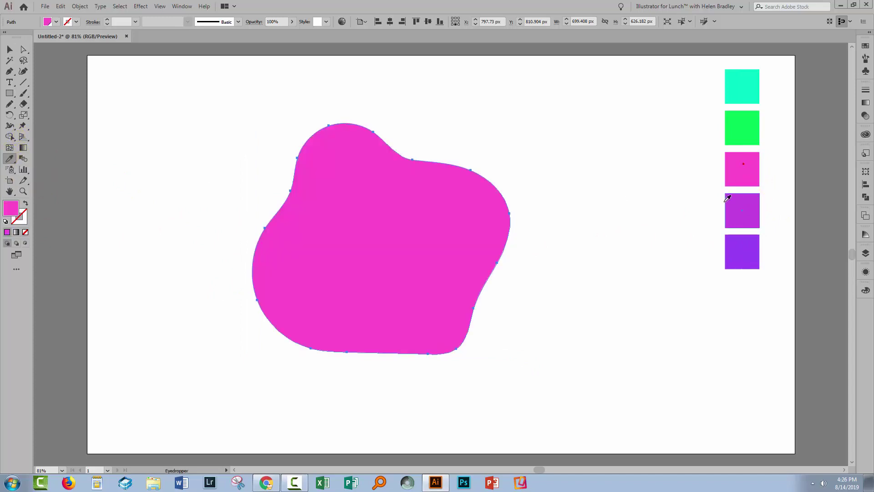
{"action": "left_click", "coordinate": [9, 49]}
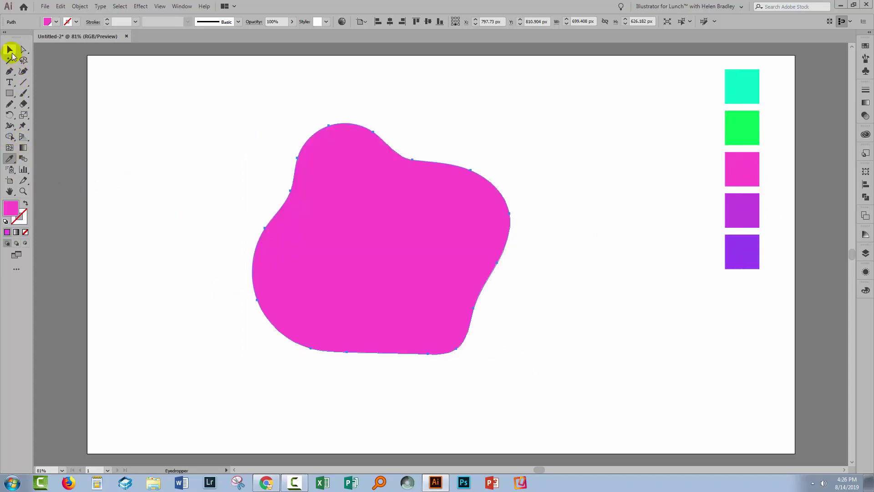
{"action": "left_click", "coordinate": [166, 227]}
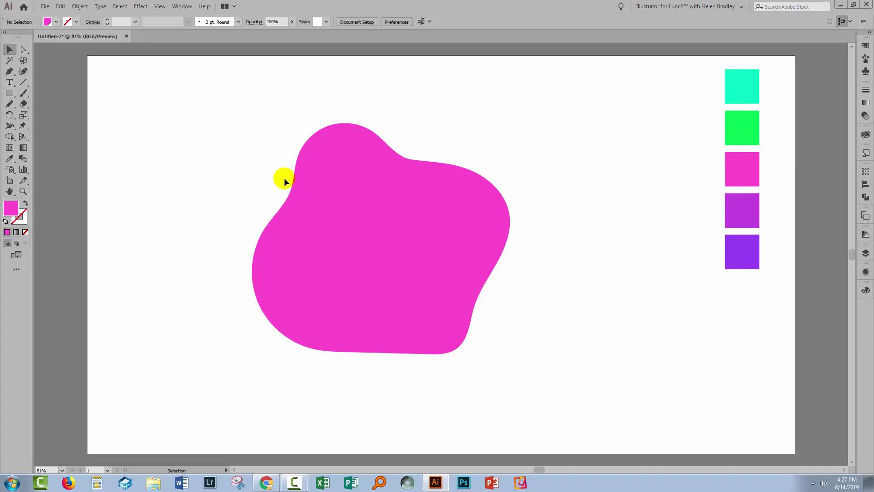
{"action": "left_click", "coordinate": [294, 258]}
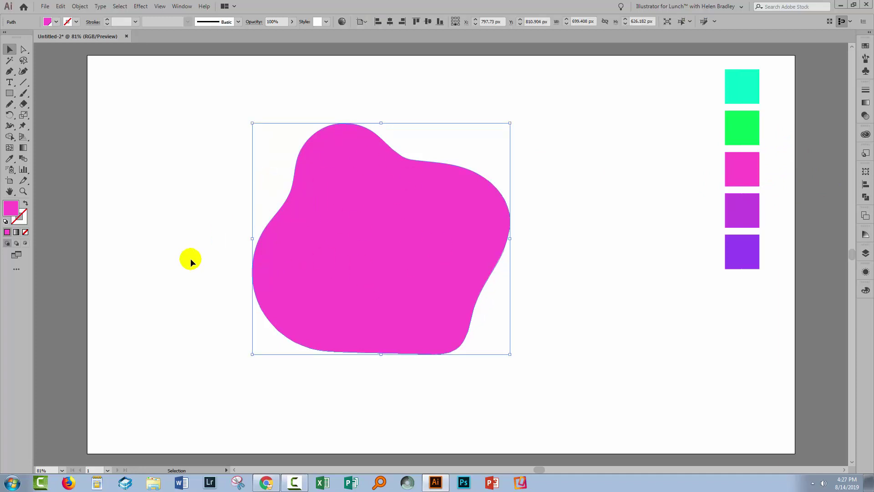
Step: Add gradient mesh points to the pink blob with the Mesh tool, including one near its top
{"action": "left_click", "coordinate": [9, 148]}
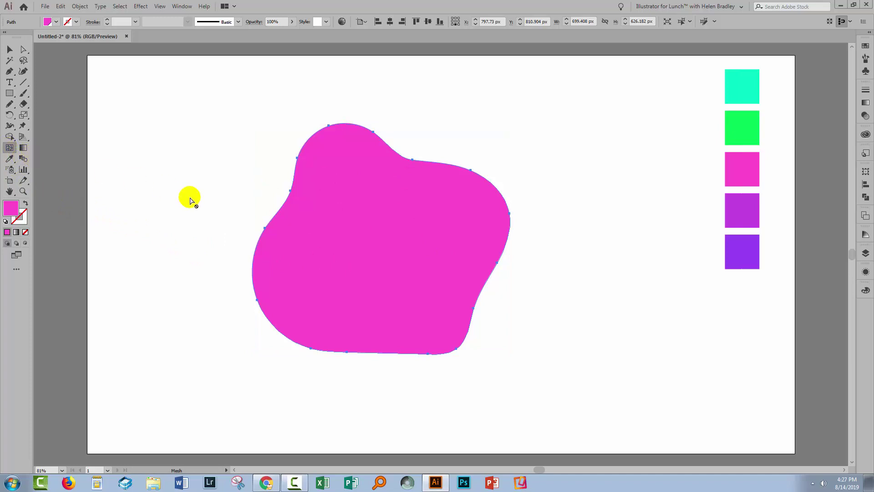
{"action": "left_click", "coordinate": [293, 277]}
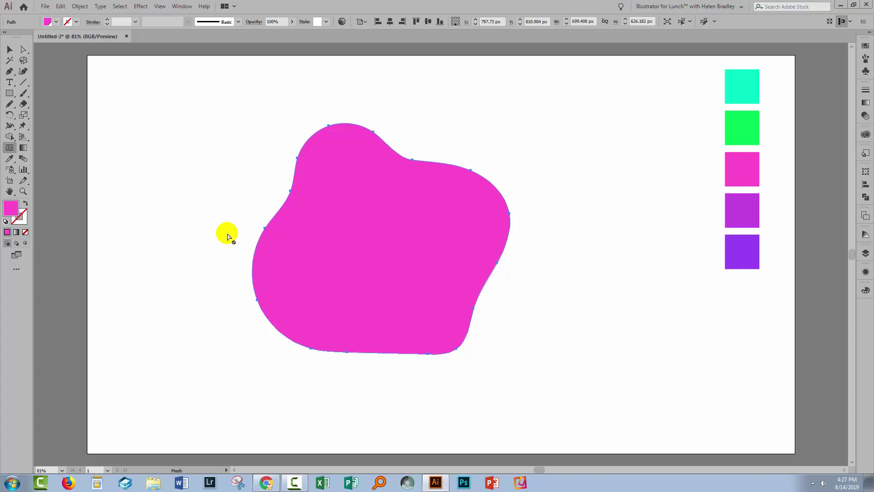
{"action": "mouse_move", "coordinate": [298, 185]}
{"action": "left_mouse_down"}
{"action": "mouse_move", "coordinate": [332, 160]}
{"action": "mouse_move", "coordinate": [356, 170]}
{"action": "mouse_move", "coordinate": [331, 144]}
{"action": "mouse_move", "coordinate": [344, 159]}
{"action": "left_mouse_up"}
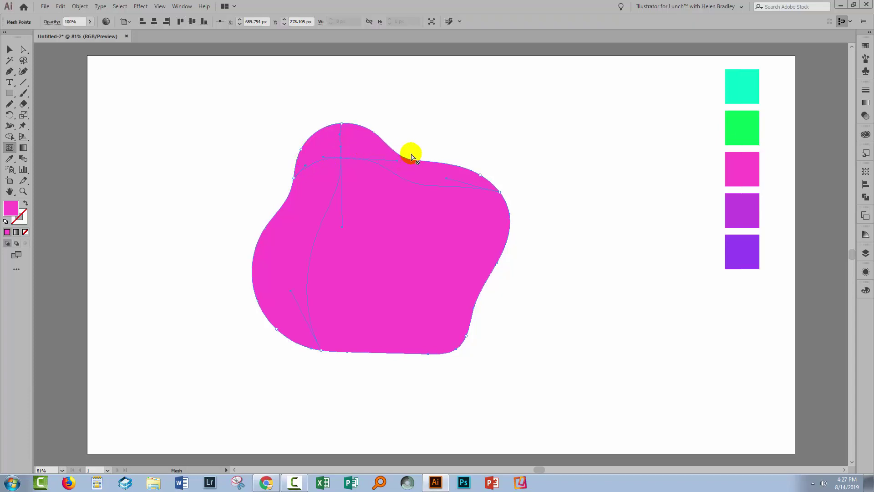
{"action": "mouse_move", "coordinate": [411, 157]}
{"action": "left_mouse_down"}
{"action": "mouse_move", "coordinate": [342, 199]}
{"action": "mouse_move", "coordinate": [296, 320]}
{"action": "mouse_move", "coordinate": [322, 346]}
{"action": "mouse_move", "coordinate": [351, 154]}
{"action": "left_mouse_up"}
{"action": "left_click", "coordinate": [24, 50]}
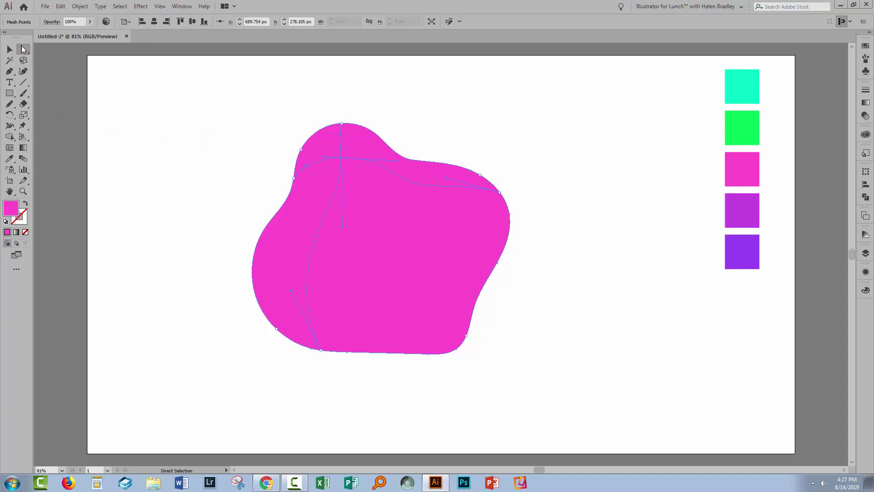
Step: Give the blob's top mesh point the green square's colour, then deselect to view the blend
{"action": "left_click", "coordinate": [196, 190]}
{"action": "left_click", "coordinate": [344, 160]}
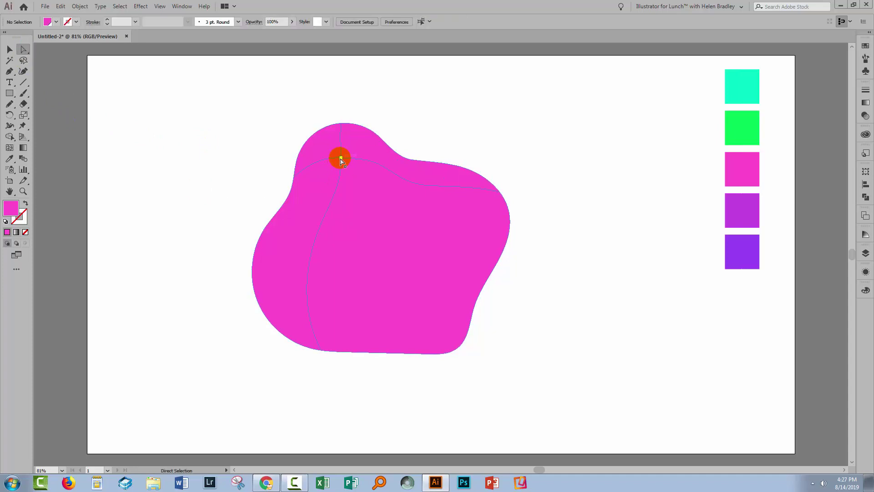
{"action": "left_click", "coordinate": [21, 50]}
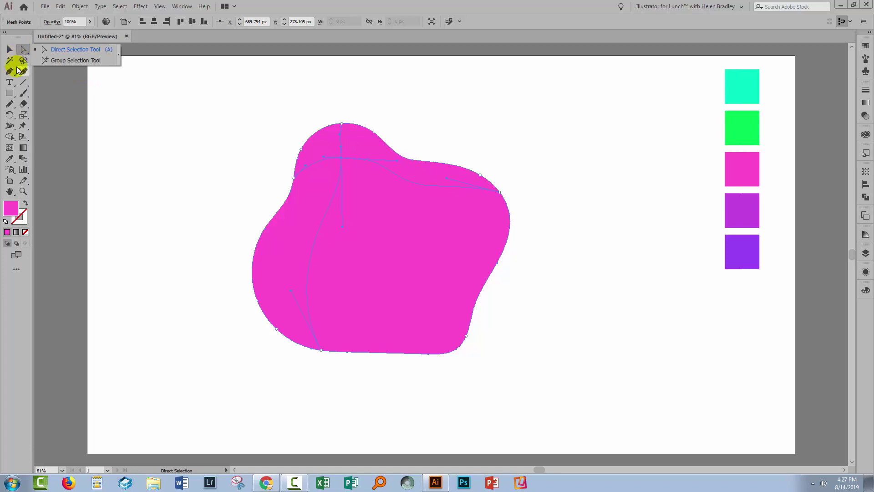
{"action": "left_click", "coordinate": [7, 159]}
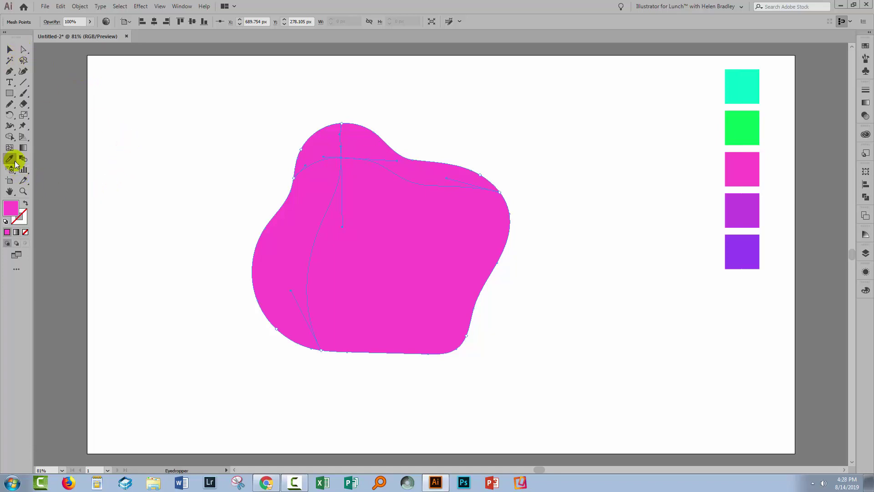
{"action": "left_click", "coordinate": [748, 121]}
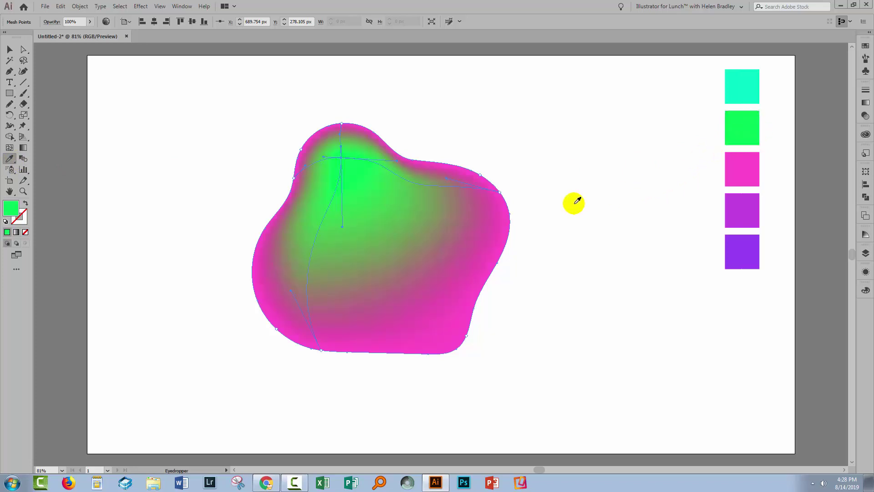
{"action": "key", "text": "v"}
{"action": "left_click", "coordinate": [102, 154]}
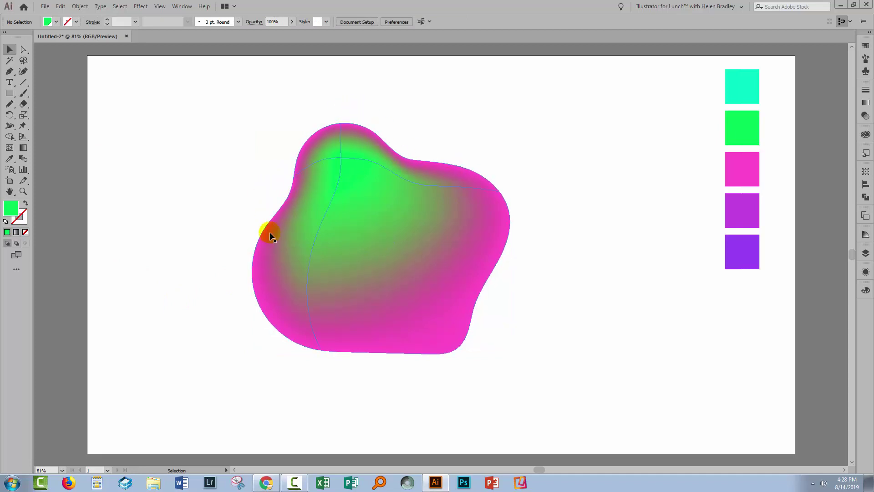
Step: Add green mesh points at the blob's lower centre, right side, left side and bottom
{"action": "left_click", "coordinate": [9, 148]}
{"action": "left_click", "coordinate": [399, 299]}
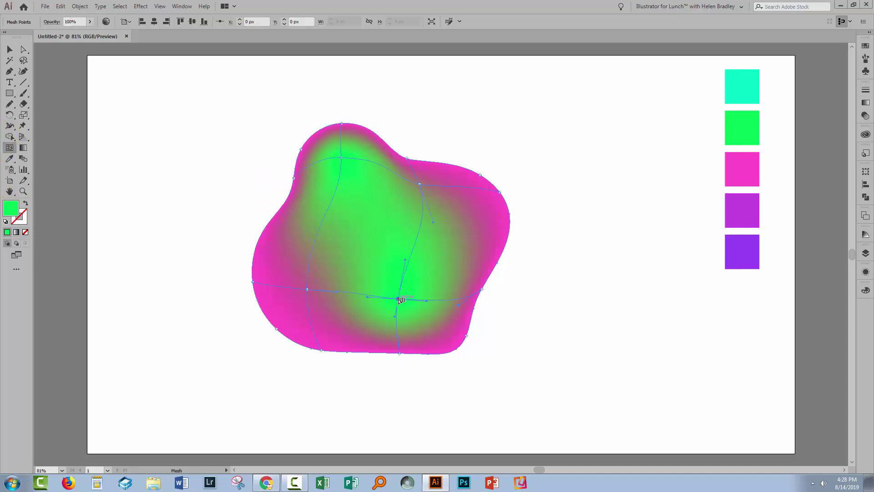
{"action": "left_click", "coordinate": [464, 221]}
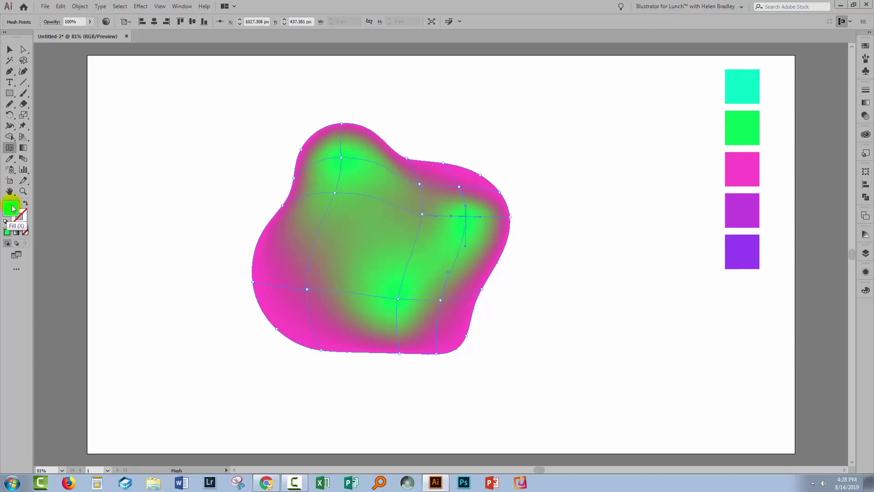
{"action": "left_click", "coordinate": [297, 237]}
{"action": "left_click", "coordinate": [315, 321]}
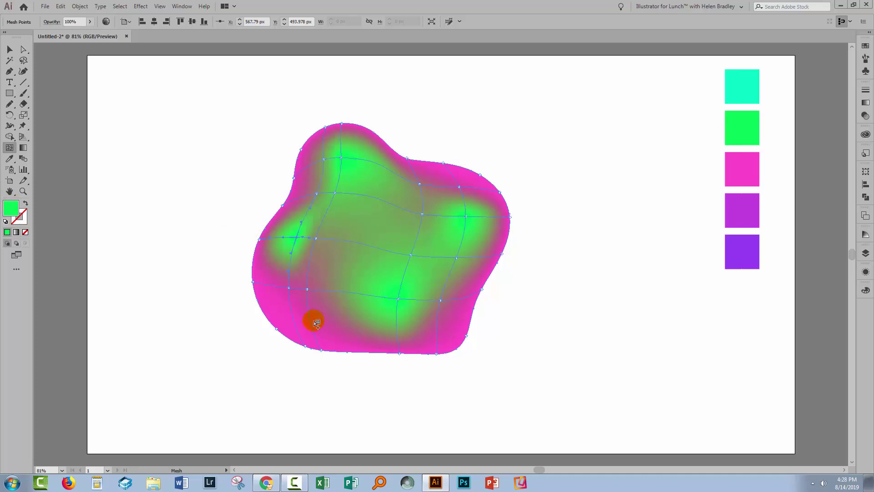
{"action": "left_click_drag", "start_coordinate": [320, 321], "coordinate": [359, 319]}
{"action": "left_click", "coordinate": [287, 301]}
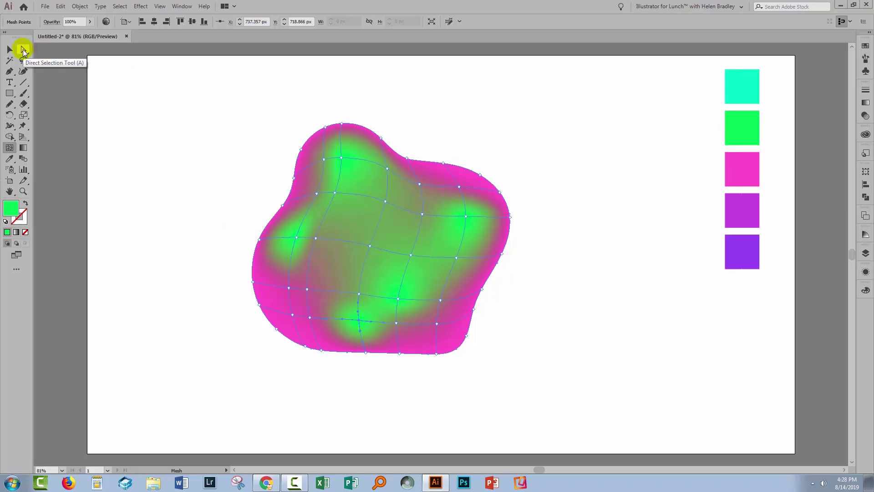
Step: Select mesh points in the centre, lower middle and lower-right edge and sample cyan onto them
{"action": "left_click", "coordinate": [23, 49]}
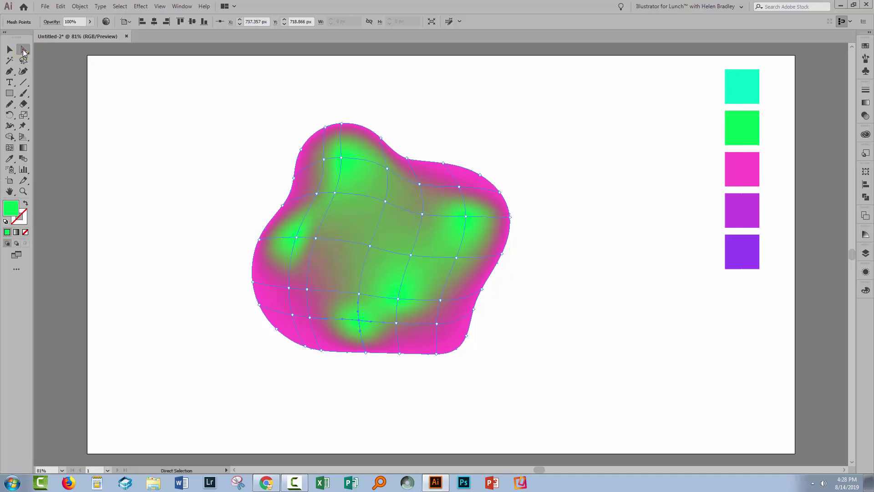
{"action": "left_click", "coordinate": [386, 202]}
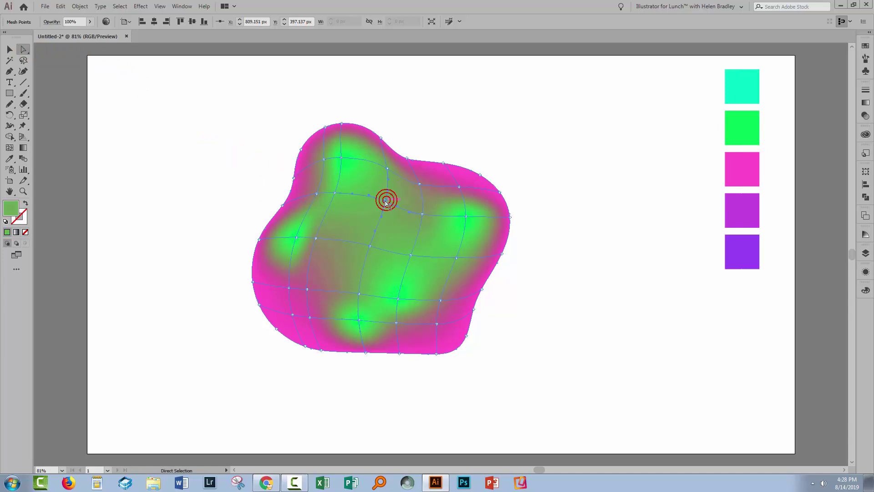
{"action": "left_click", "coordinate": [398, 301]}
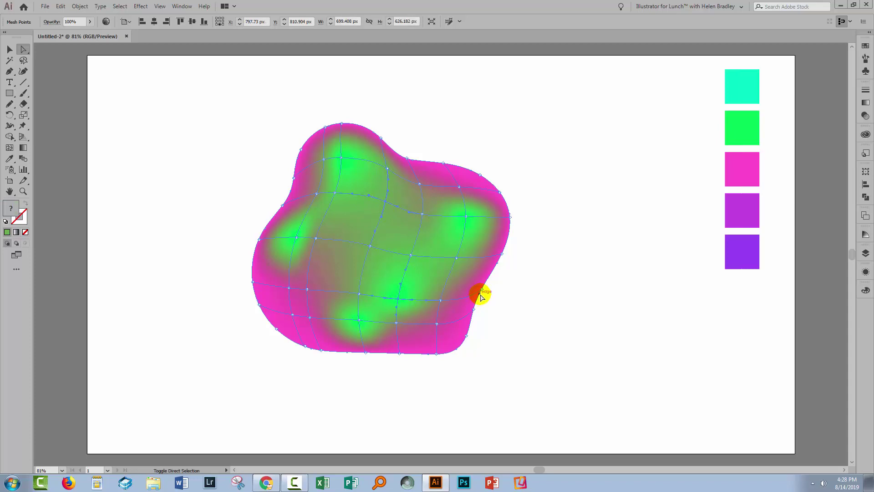
{"action": "left_click", "coordinate": [468, 338]}
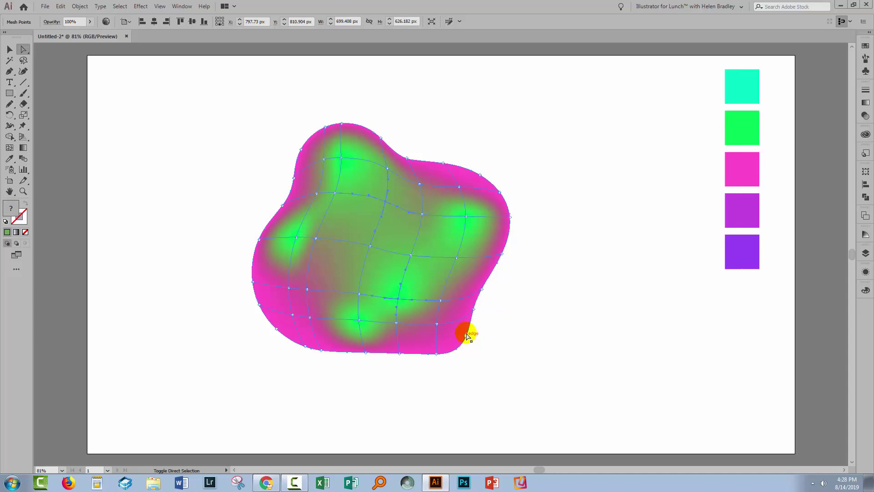
{"action": "left_click", "coordinate": [436, 353]}
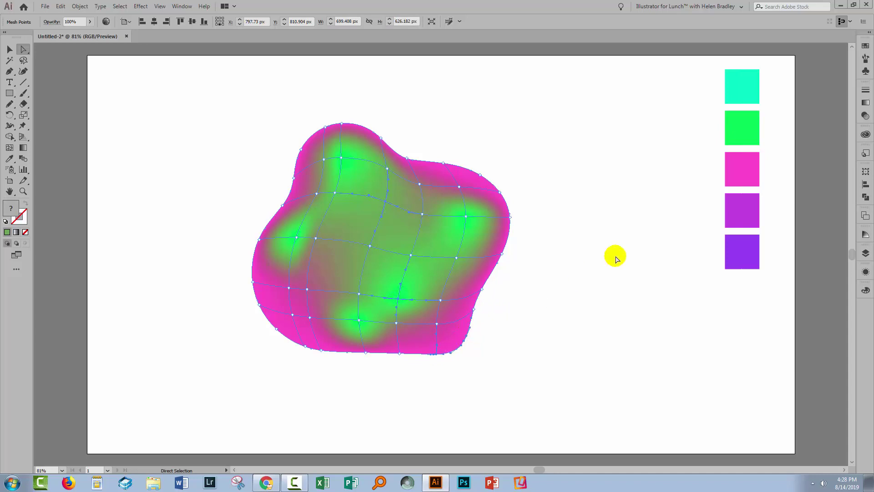
{"action": "left_click", "coordinate": [8, 159]}
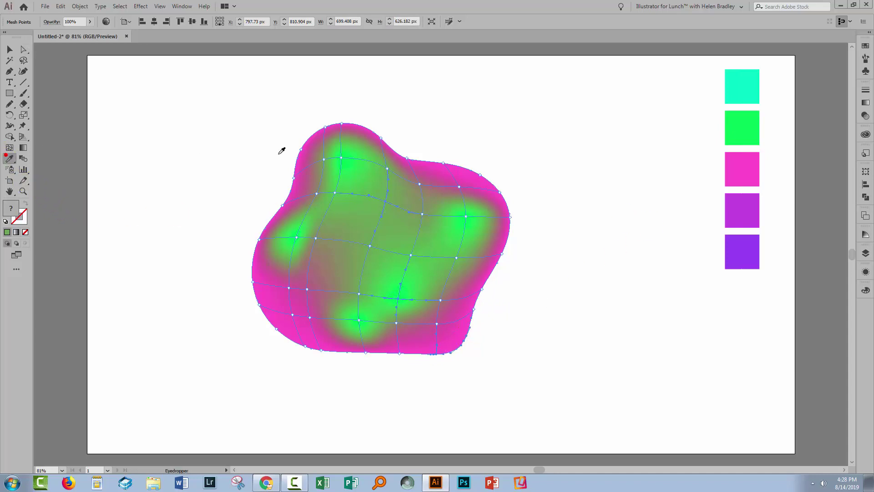
{"action": "left_click", "coordinate": [737, 82]}
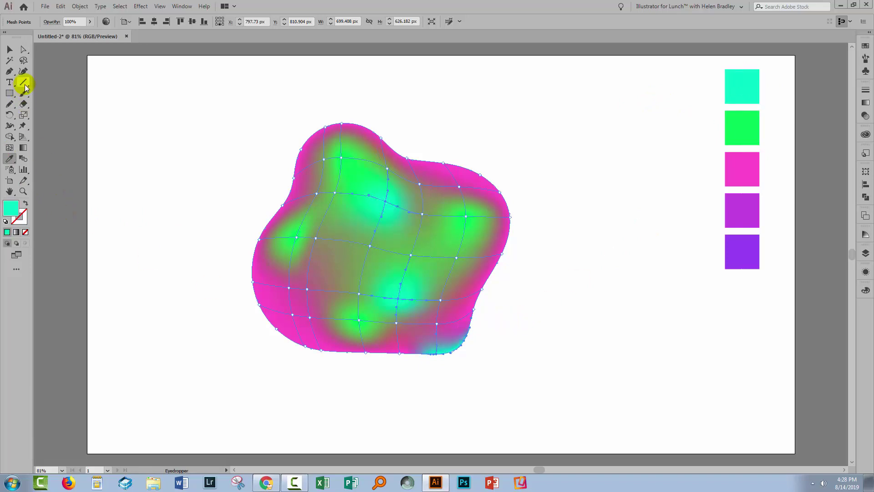
Step: Lasso the top mesh points and try colouring them cyan, undoing the attempt
{"action": "left_click", "coordinate": [24, 49]}
{"action": "left_click", "coordinate": [24, 60]}
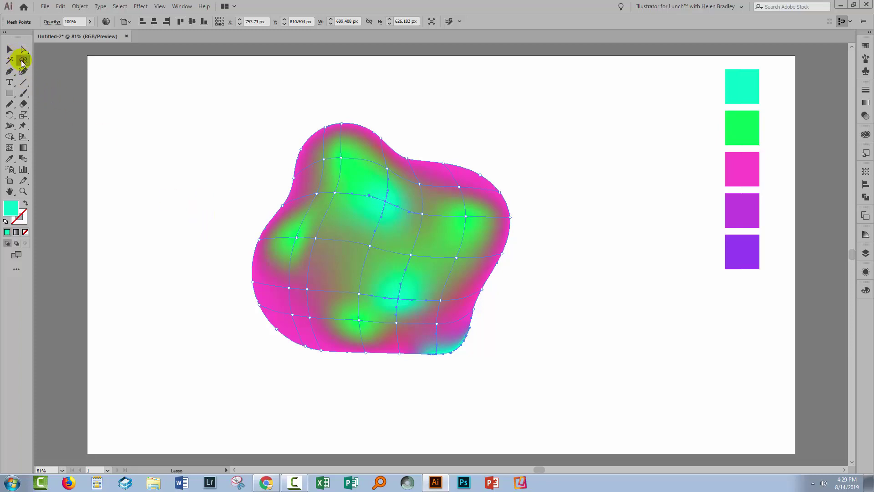
{"action": "mouse_move", "coordinate": [344, 97]}
{"action": "left_mouse_down"}
{"action": "mouse_move", "coordinate": [311, 107]}
{"action": "mouse_move", "coordinate": [281, 147]}
{"action": "mouse_move", "coordinate": [272, 196]}
{"action": "mouse_move", "coordinate": [302, 181]}
{"action": "mouse_move", "coordinate": [323, 146]}
{"action": "mouse_move", "coordinate": [397, 149]}
{"action": "mouse_move", "coordinate": [400, 130]}
{"action": "mouse_move", "coordinate": [340, 103]}
{"action": "left_mouse_up"}
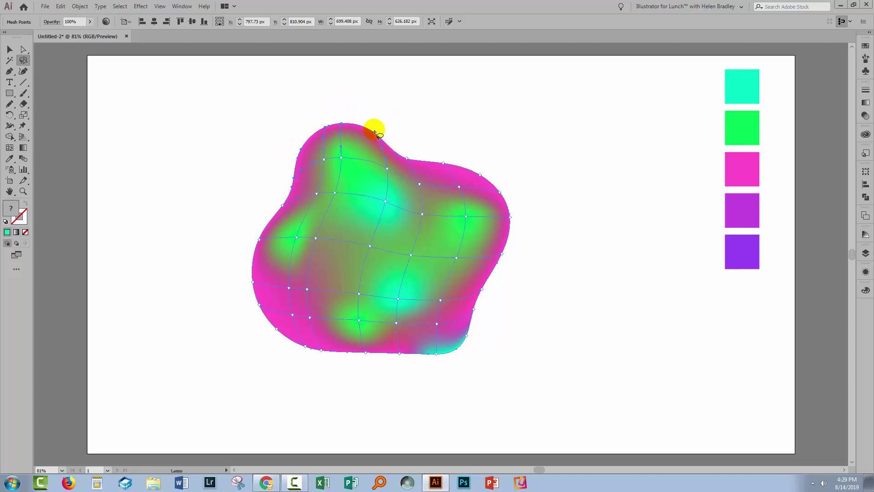
{"action": "left_click", "coordinate": [9, 158]}
{"action": "left_click", "coordinate": [741, 88]}
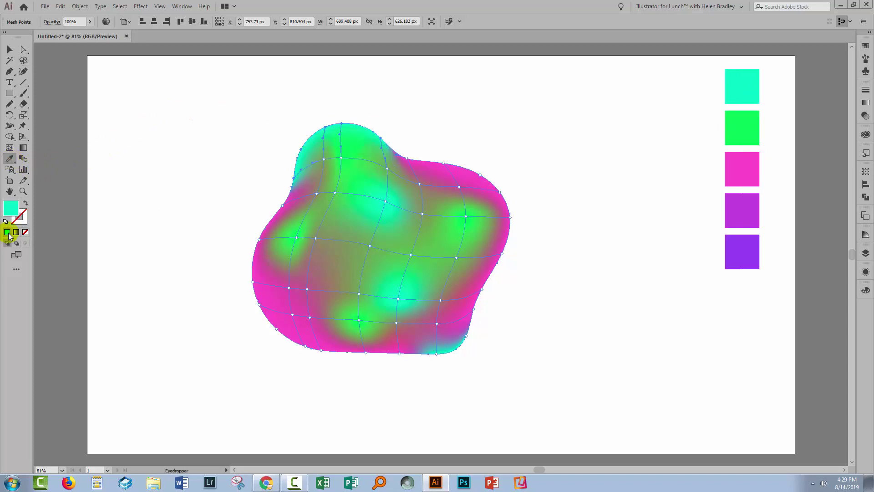
{"action": "left_click", "coordinate": [6, 161]}
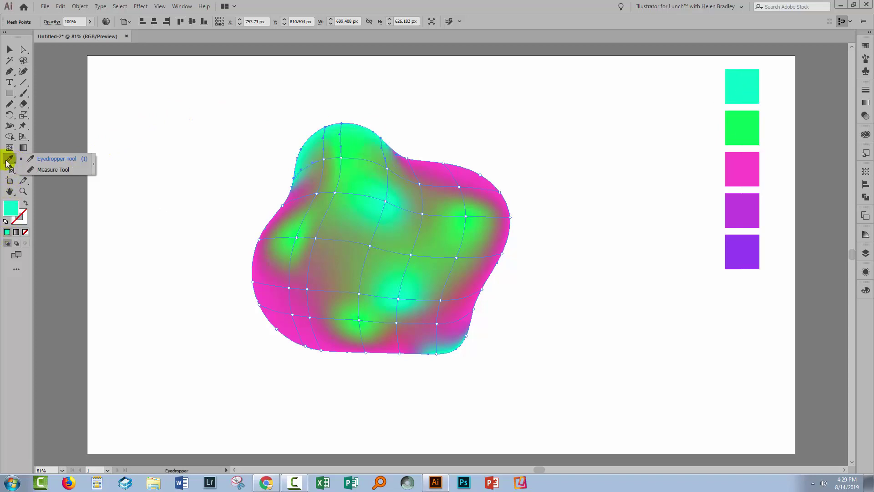
{"action": "left_click", "coordinate": [77, 159]}
{"action": "key", "text": "ctrl+z"}
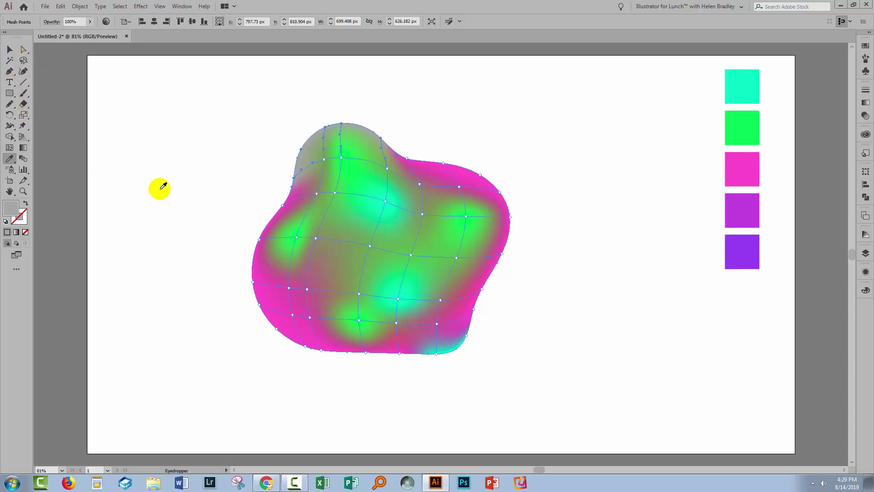
{"action": "left_click", "coordinate": [741, 96]}
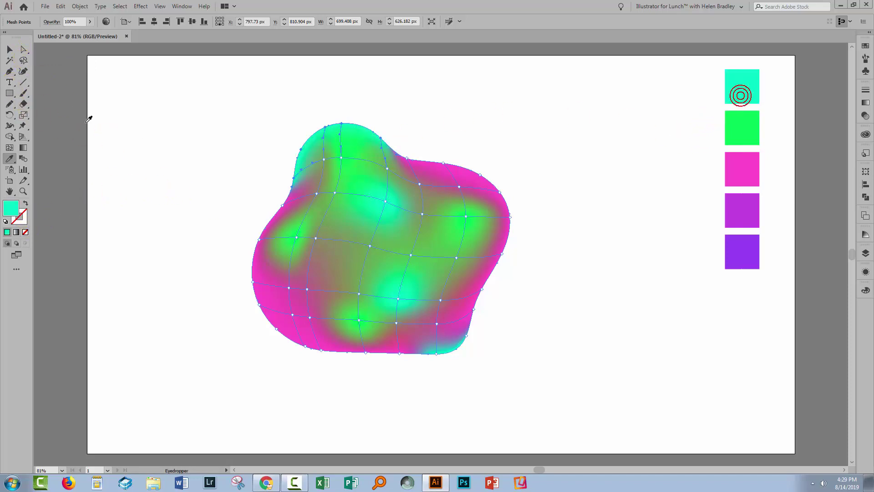
{"action": "key", "text": "ctrl+z"}
Step: Lasso the lower-left mesh points and colour them cyan from the sample square
{"action": "left_click", "coordinate": [24, 61]}
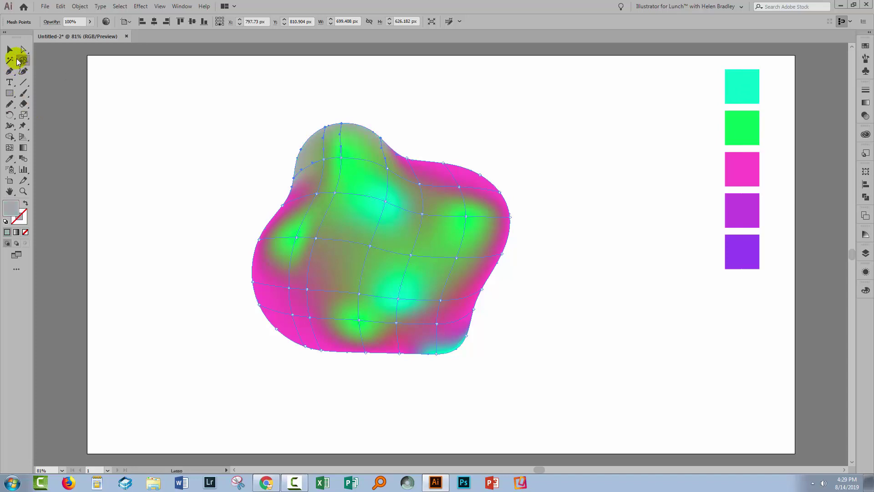
{"action": "left_click_drag", "start_coordinate": [214, 249], "coordinate": [268, 263]}
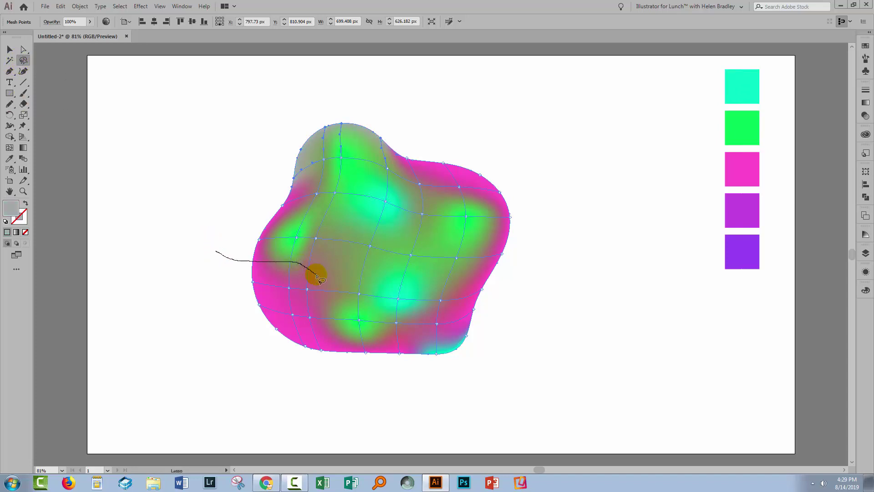
{"action": "mouse_move", "coordinate": [318, 276]}
{"action": "left_mouse_down"}
{"action": "mouse_move", "coordinate": [311, 302]}
{"action": "mouse_move", "coordinate": [276, 305]}
{"action": "mouse_move", "coordinate": [291, 330]}
{"action": "mouse_move", "coordinate": [310, 338]}
{"action": "mouse_move", "coordinate": [327, 327]}
{"action": "mouse_move", "coordinate": [351, 282]}
{"action": "mouse_move", "coordinate": [365, 279]}
{"action": "mouse_move", "coordinate": [336, 349]}
{"action": "mouse_move", "coordinate": [352, 376]}
{"action": "mouse_move", "coordinate": [372, 365]}
{"action": "mouse_move", "coordinate": [385, 313]}
{"action": "mouse_move", "coordinate": [417, 319]}
{"action": "mouse_move", "coordinate": [424, 375]}
{"action": "mouse_move", "coordinate": [361, 407]}
{"action": "mouse_move", "coordinate": [256, 365]}
{"action": "mouse_move", "coordinate": [210, 272]}
{"action": "mouse_move", "coordinate": [216, 253]}
{"action": "left_mouse_up"}
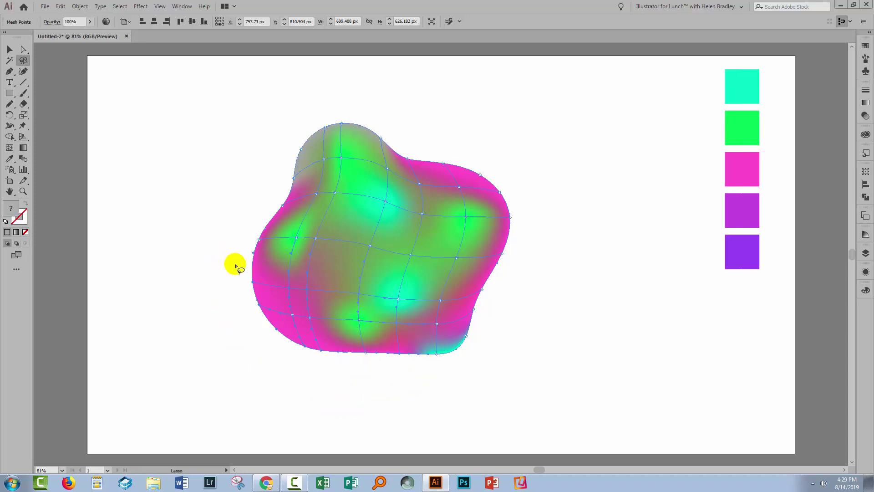
{"action": "key", "text": "i"}
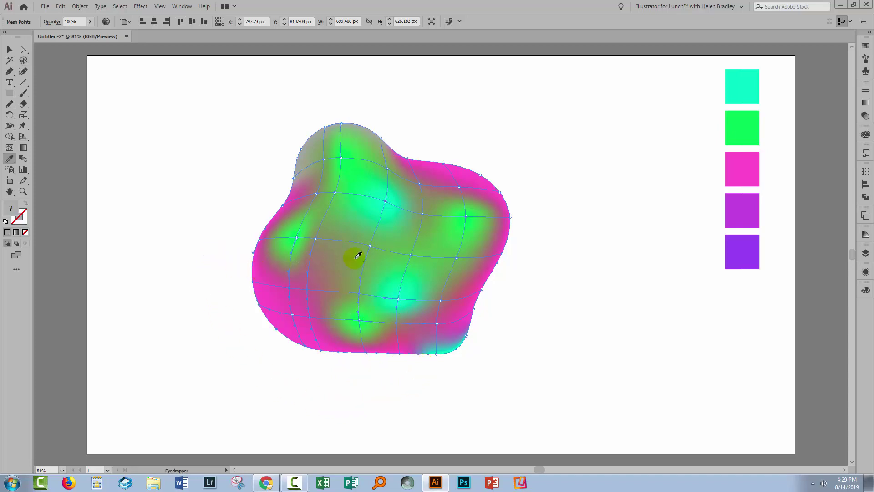
{"action": "left_click", "coordinate": [741, 87]}
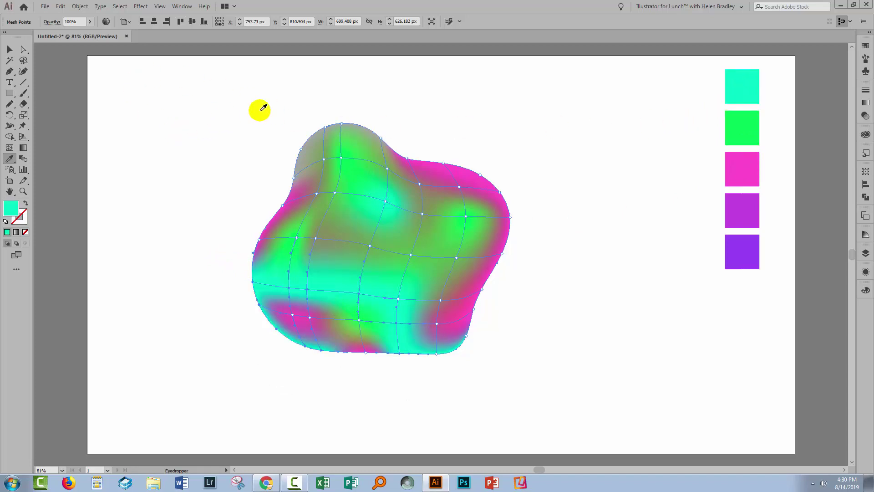
Step: Lasso the top-left mesh points and colour them cyan
{"action": "left_click", "coordinate": [23, 60]}
{"action": "mouse_move", "coordinate": [363, 108]}
{"action": "left_mouse_down"}
{"action": "mouse_move", "coordinate": [278, 158]}
{"action": "mouse_move", "coordinate": [294, 189]}
{"action": "mouse_move", "coordinate": [314, 169]}
{"action": "mouse_move", "coordinate": [384, 157]}
{"action": "mouse_move", "coordinate": [408, 119]}
{"action": "mouse_move", "coordinate": [366, 112]}
{"action": "left_mouse_up"}
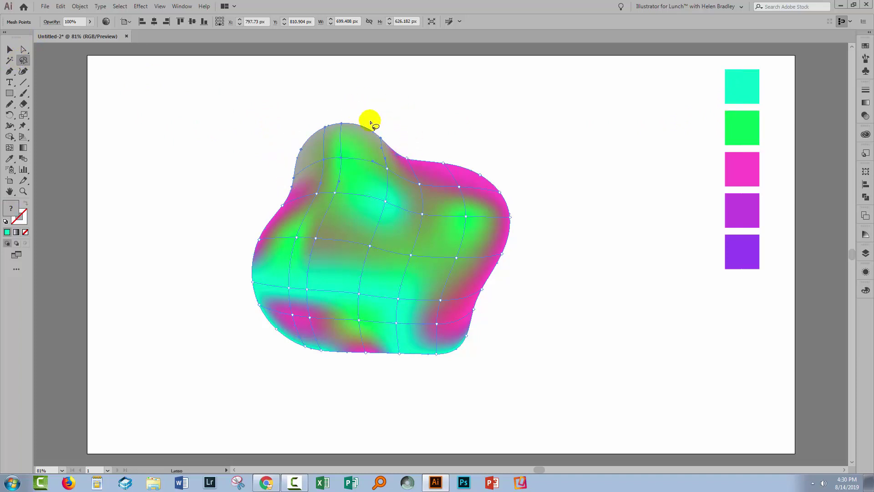
{"action": "key", "text": "i"}
{"action": "left_click", "coordinate": [735, 75]}
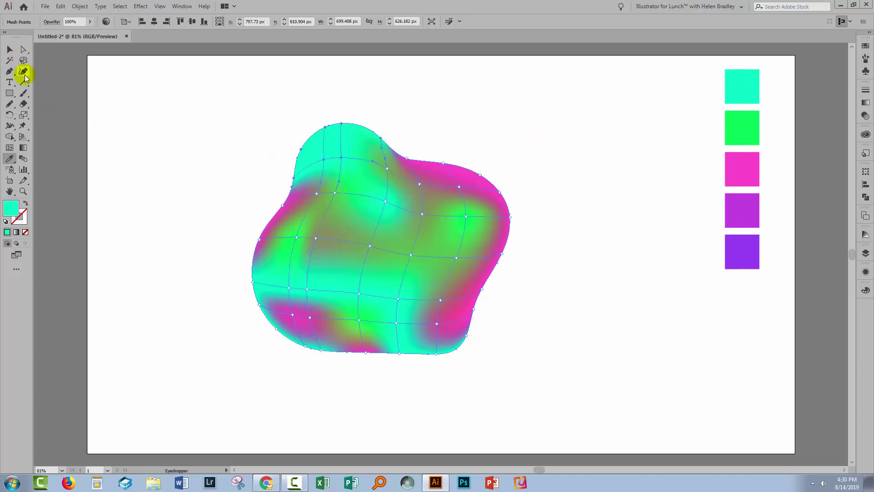
Step: Add a mesh point on the blob's right side and drag a point right of centre down-left
{"action": "left_click", "coordinate": [9, 148]}
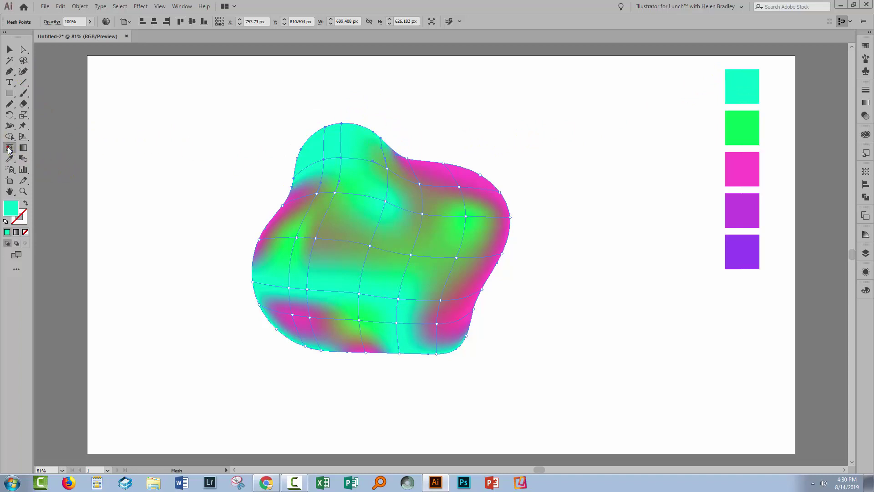
{"action": "left_click", "coordinate": [438, 240]}
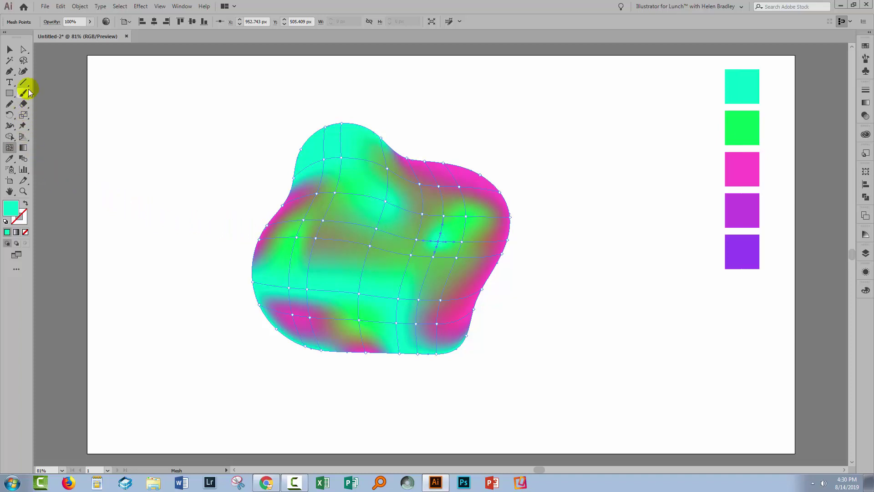
{"action": "left_click", "coordinate": [23, 50]}
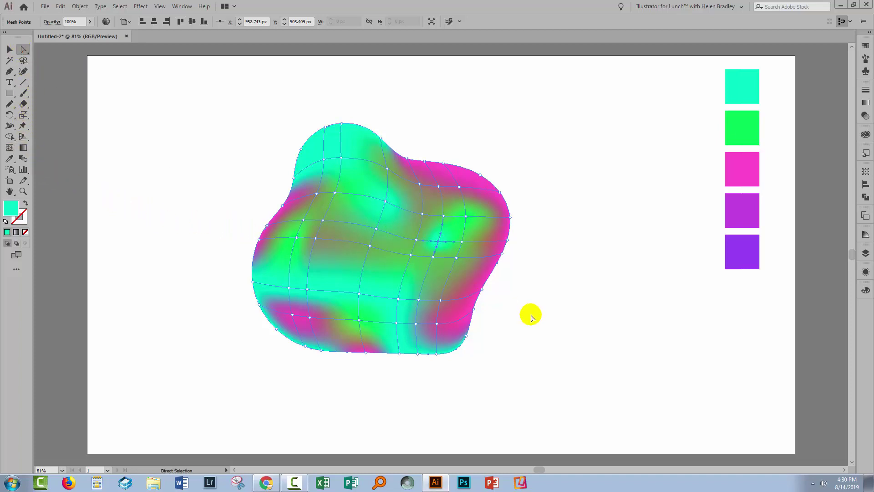
{"action": "left_click", "coordinate": [493, 302]}
{"action": "left_click", "coordinate": [433, 257]}
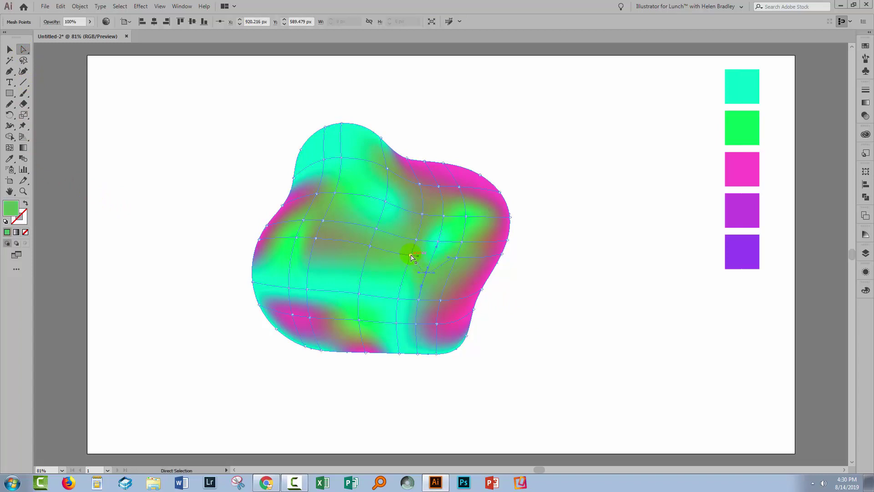
{"action": "left_click", "coordinate": [403, 275]}
{"action": "left_click_drag", "start_coordinate": [370, 247], "coordinate": [321, 267]}
{"action": "left_click", "coordinate": [312, 275]}
Step: Colour the lassoed centre mesh points purple and the upper-right points violet
{"action": "key", "text": "q"}
{"action": "mouse_move", "coordinate": [324, 210]}
{"action": "left_mouse_down"}
{"action": "mouse_move", "coordinate": [300, 244]}
{"action": "mouse_move", "coordinate": [360, 284]}
{"action": "mouse_move", "coordinate": [435, 287]}
{"action": "mouse_move", "coordinate": [419, 250]}
{"action": "mouse_move", "coordinate": [372, 211]}
{"action": "mouse_move", "coordinate": [324, 210]}
{"action": "left_mouse_up"}
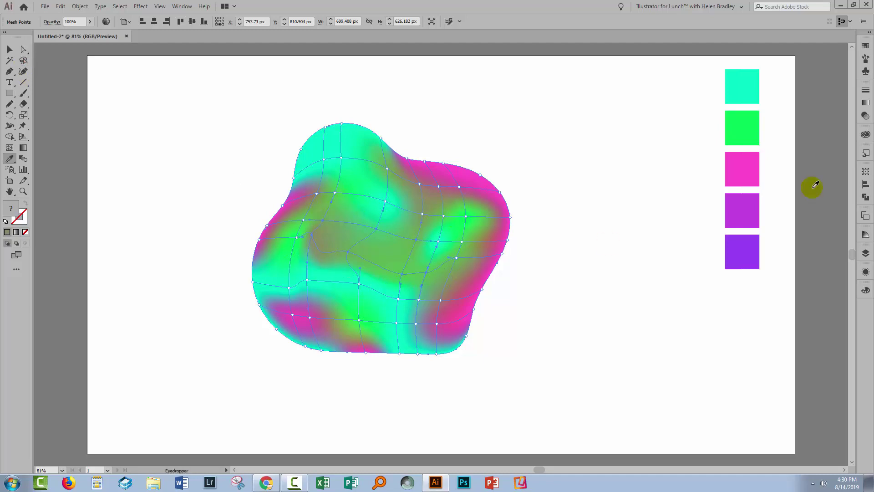
{"action": "left_click", "coordinate": [748, 205]}
{"action": "mouse_move", "coordinate": [394, 158]}
{"action": "left_mouse_down"}
{"action": "mouse_move", "coordinate": [372, 170]}
{"action": "mouse_move", "coordinate": [392, 194]}
{"action": "mouse_move", "coordinate": [389, 213]}
{"action": "mouse_move", "coordinate": [411, 208]}
{"action": "mouse_move", "coordinate": [436, 220]}
{"action": "mouse_move", "coordinate": [488, 185]}
{"action": "mouse_move", "coordinate": [420, 141]}
{"action": "mouse_move", "coordinate": [392, 158]}
{"action": "left_mouse_up"}
{"action": "left_click", "coordinate": [748, 250]}
{"action": "left_click", "coordinate": [332, 239]}
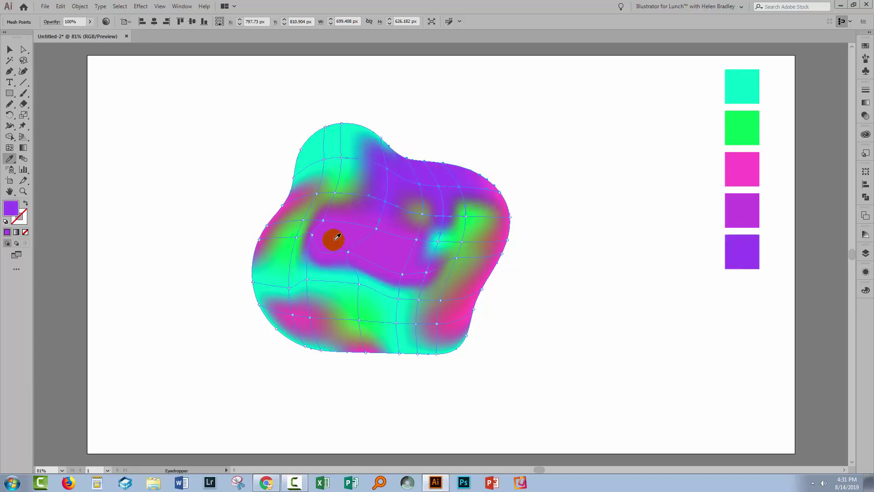
Step: Colour a single centre mesh point green and the lower-left points violet from the bottom square
{"action": "key", "text": "a"}
{"action": "left_click", "coordinate": [348, 253]}
{"action": "left_click", "coordinate": [742, 128]}
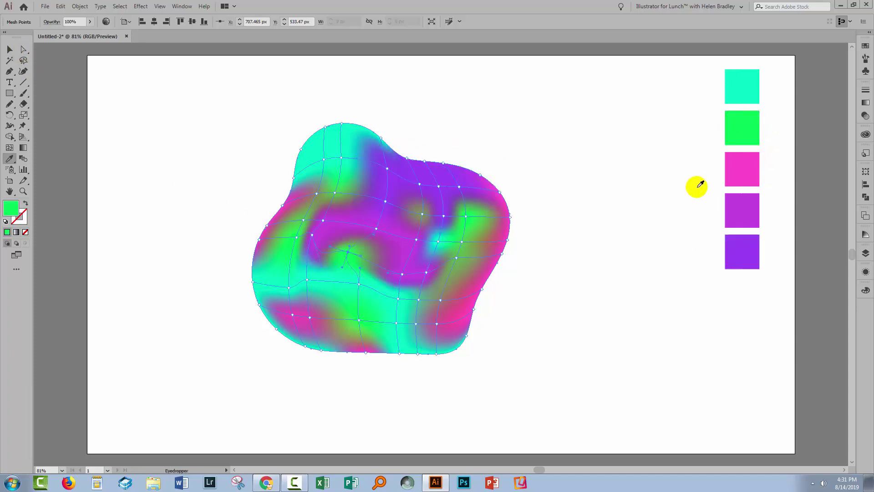
{"action": "left_click", "coordinate": [23, 60]}
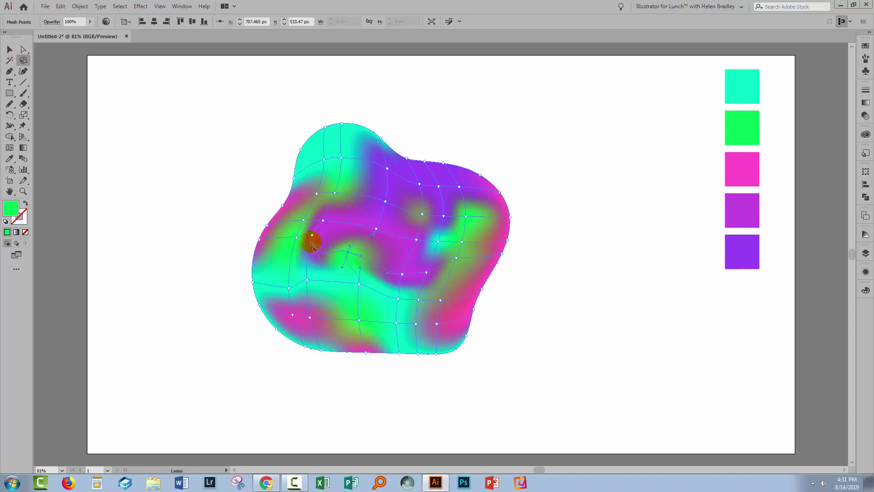
{"action": "mouse_move", "coordinate": [291, 272]}
{"action": "left_mouse_down"}
{"action": "mouse_move", "coordinate": [292, 300]}
{"action": "mouse_move", "coordinate": [326, 309]}
{"action": "mouse_move", "coordinate": [371, 341]}
{"action": "mouse_move", "coordinate": [342, 292]}
{"action": "mouse_move", "coordinate": [291, 271]}
{"action": "left_mouse_up"}
{"action": "key", "text": "i"}
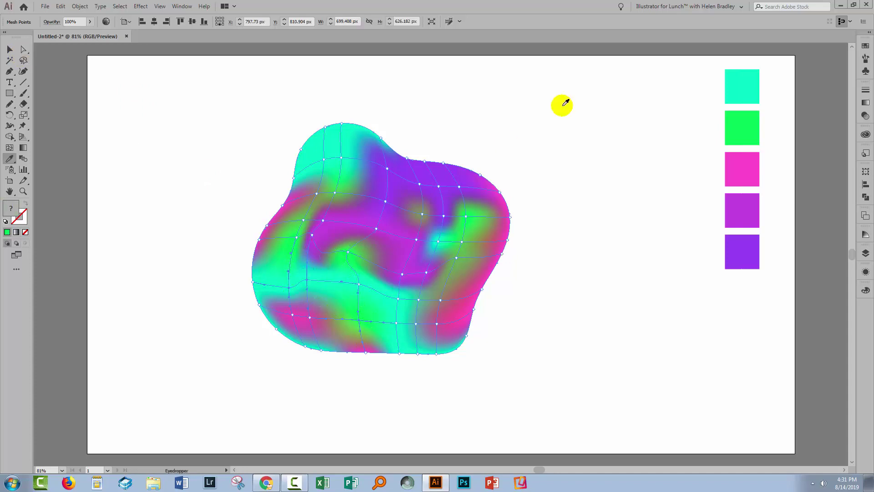
{"action": "left_click", "coordinate": [742, 252]}
Step: Reselect the blob, pick several interior mesh points and apply the cyan sample
{"action": "key", "text": "v"}
{"action": "left_click", "coordinate": [547, 278]}
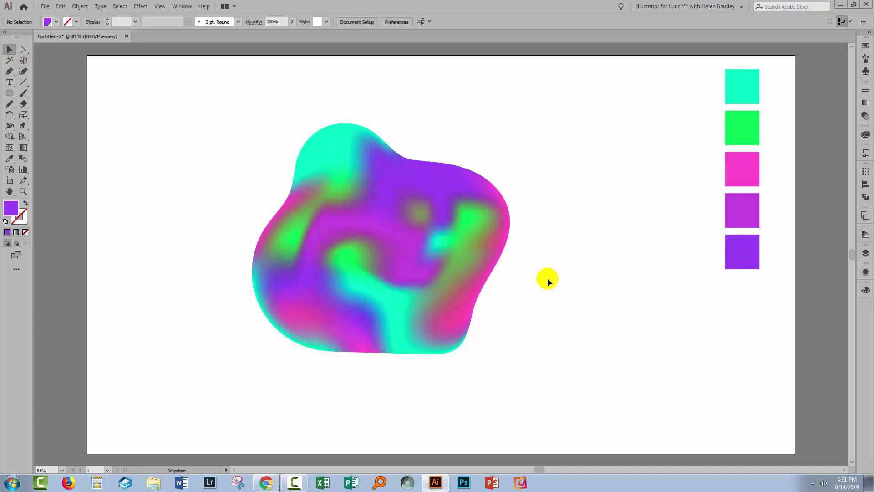
{"action": "left_click", "coordinate": [332, 291]}
{"action": "left_click_drag", "start_coordinate": [295, 244], "coordinate": [370, 242]}
{"action": "key", "text": "a"}
{"action": "left_click", "coordinate": [289, 237]}
{"action": "left_click", "coordinate": [392, 296]}
{"action": "left_click", "coordinate": [460, 297]}
{"action": "left_click", "coordinate": [458, 255]}
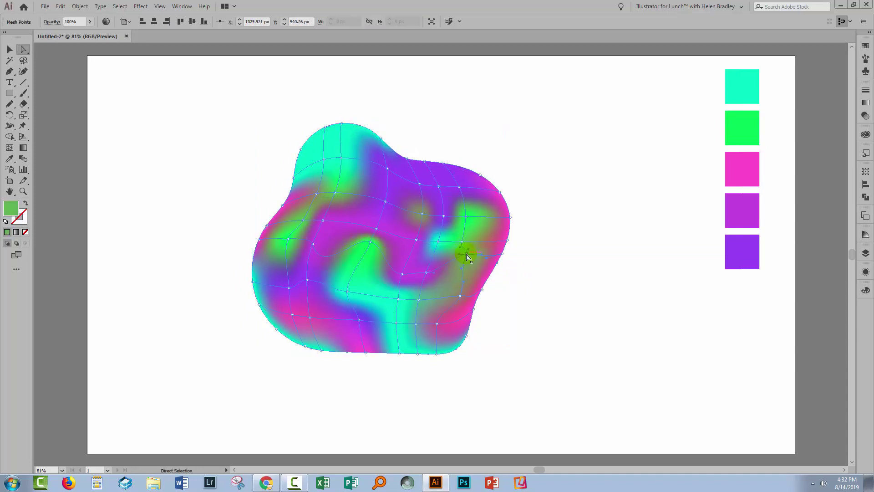
{"action": "key", "text": "i"}
{"action": "left_click", "coordinate": [742, 87]}
Step: Colour another right-side mesh point violet from the bottom square and deselect the blob
{"action": "key", "text": "a"}
{"action": "left_click", "coordinate": [473, 272]}
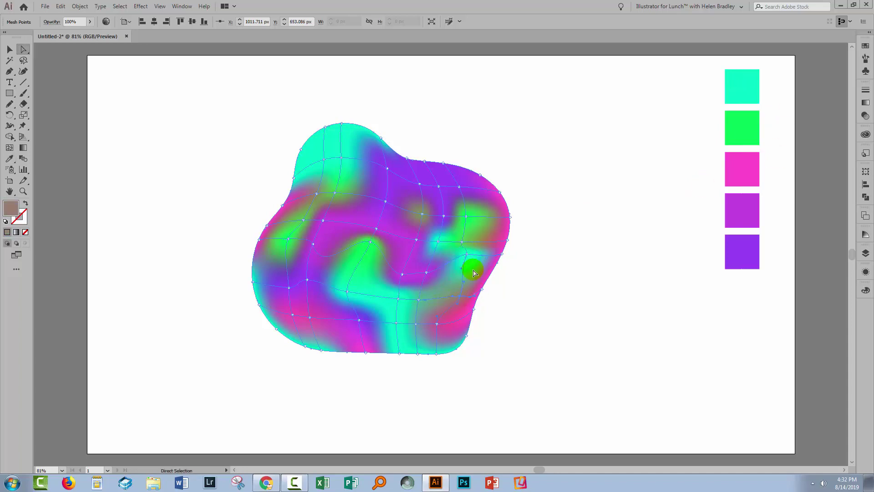
{"action": "key", "text": "i"}
{"action": "left_click", "coordinate": [743, 253]}
{"action": "key", "text": "v"}
{"action": "left_click", "coordinate": [113, 215]}
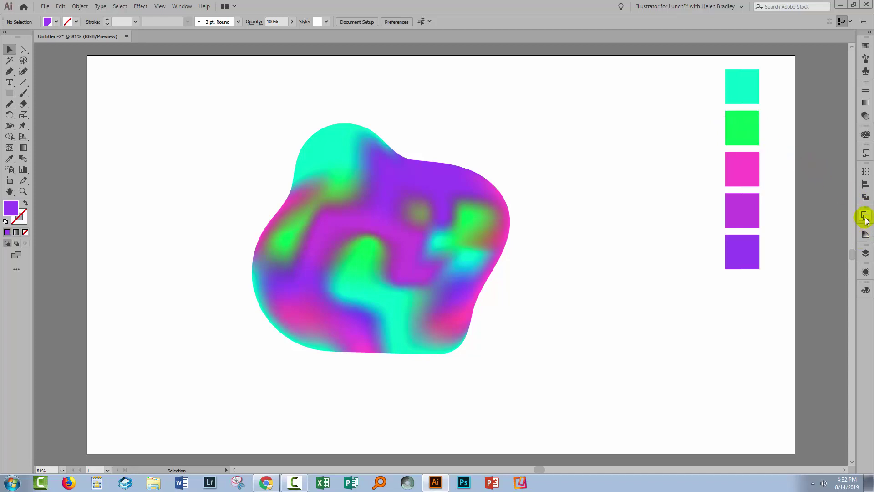
Step: Edit the green global swatch to pale pink (R215 G184 B194) with Preview on
{"action": "left_click", "coordinate": [865, 46]}
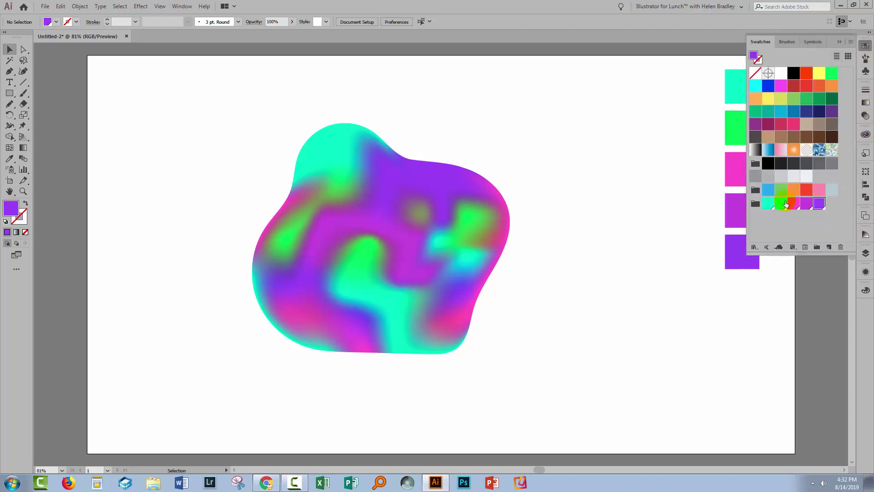
{"action": "double_click", "coordinate": [780, 207]}
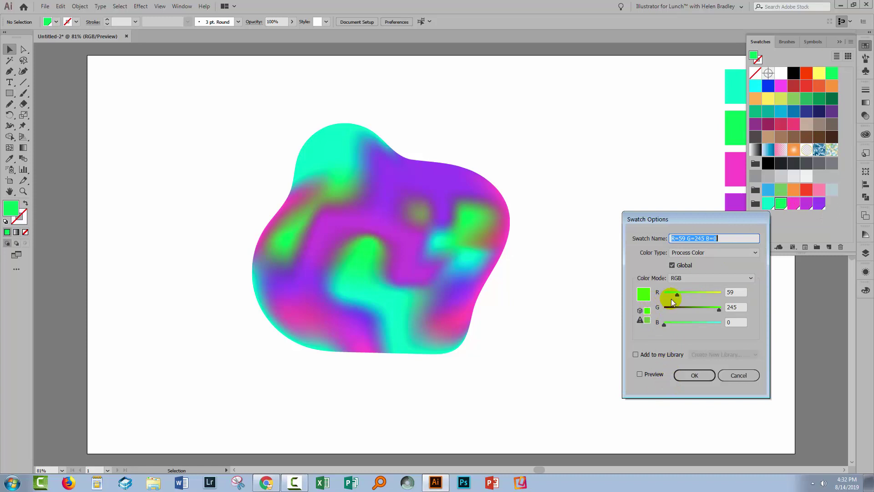
{"action": "left_click_drag", "start_coordinate": [685, 295], "coordinate": [715, 296]}
{"action": "left_click", "coordinate": [640, 373]}
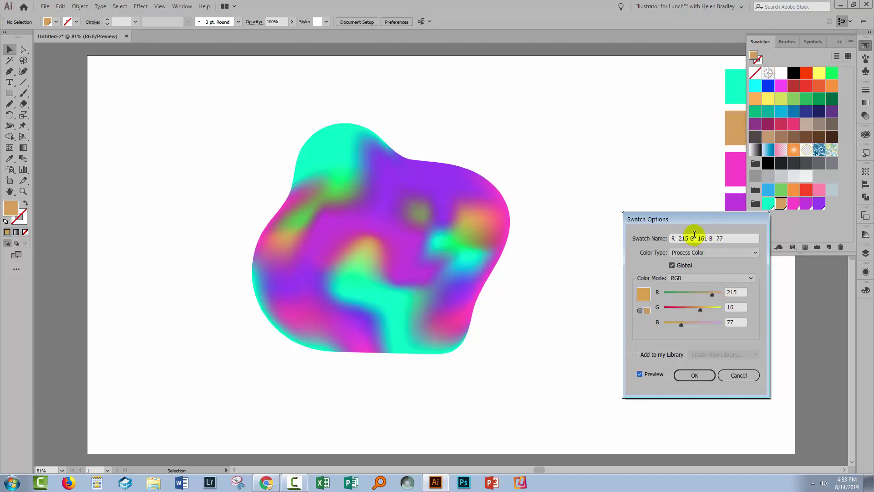
{"action": "left_click_drag", "start_coordinate": [664, 218], "coordinate": [594, 217]}
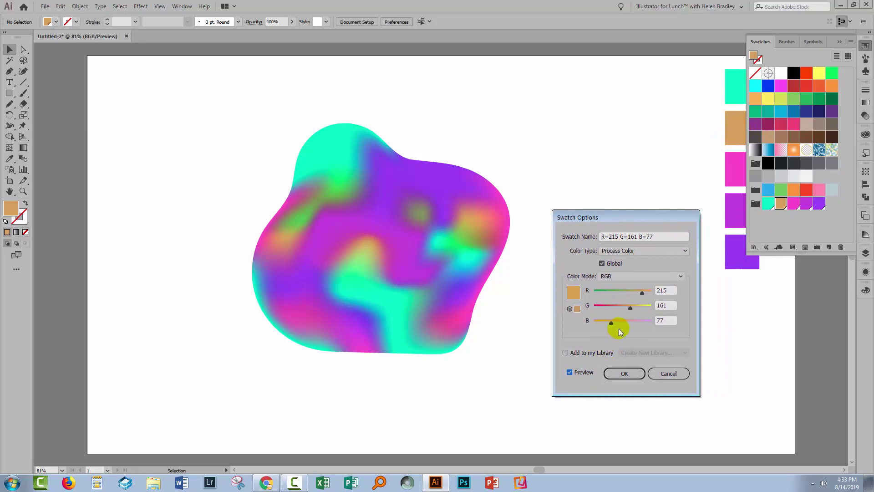
{"action": "left_click_drag", "start_coordinate": [611, 324], "coordinate": [635, 308]}
{"action": "left_click", "coordinate": [624, 373]}
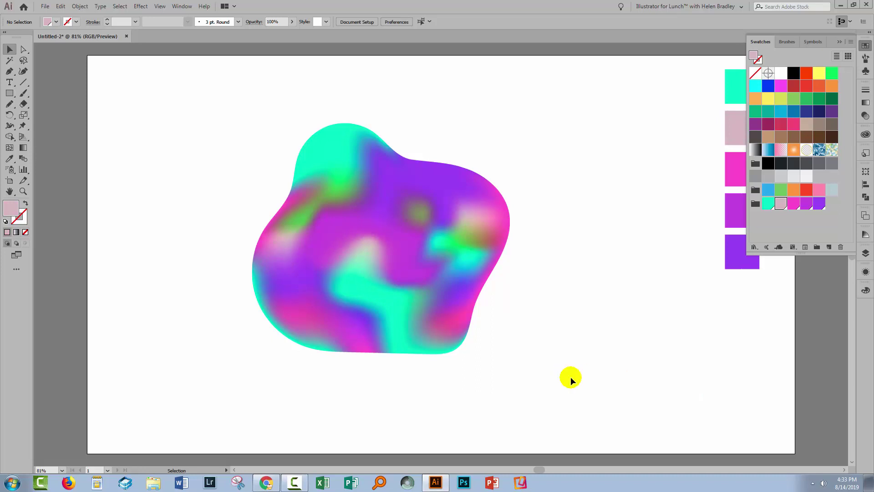
{"action": "left_click", "coordinate": [839, 42]}
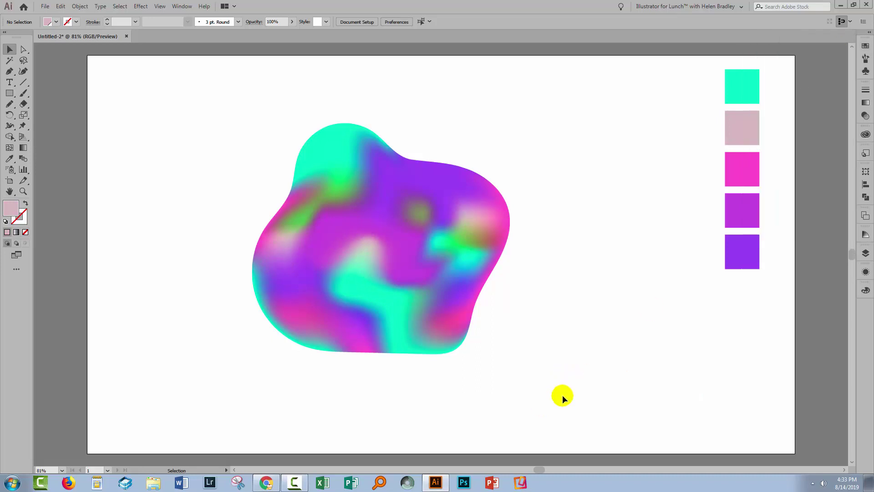
{"action": "left_click_drag", "start_coordinate": [484, 363], "coordinate": [238, 105]}
{"action": "left_click", "coordinate": [124, 23]}
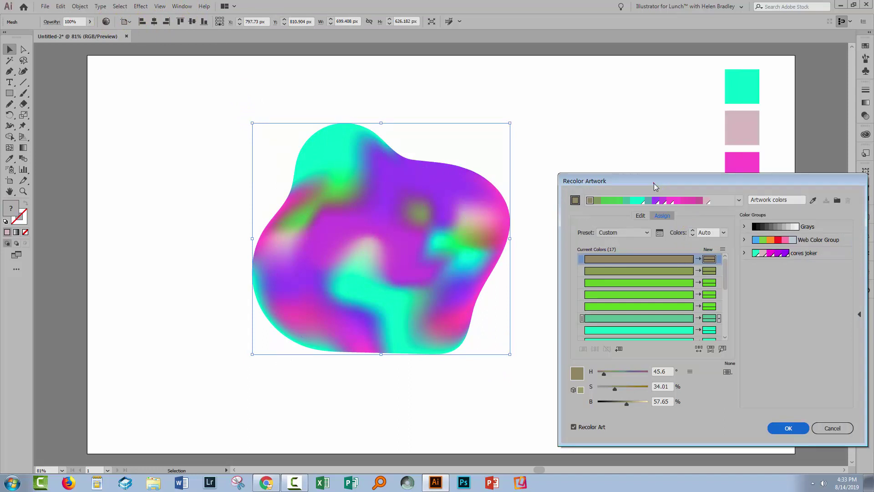
{"action": "left_click_drag", "start_coordinate": [654, 182], "coordinate": [604, 139]}
{"action": "left_click_drag", "start_coordinate": [671, 222], "coordinate": [673, 269]}
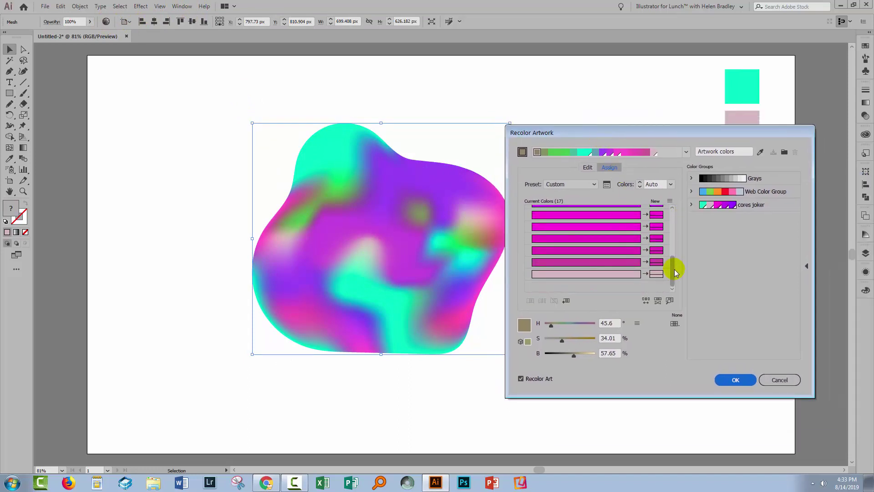
{"action": "left_click", "coordinate": [588, 168]}
{"action": "left_click_drag", "start_coordinate": [572, 133], "coordinate": [616, 136]}
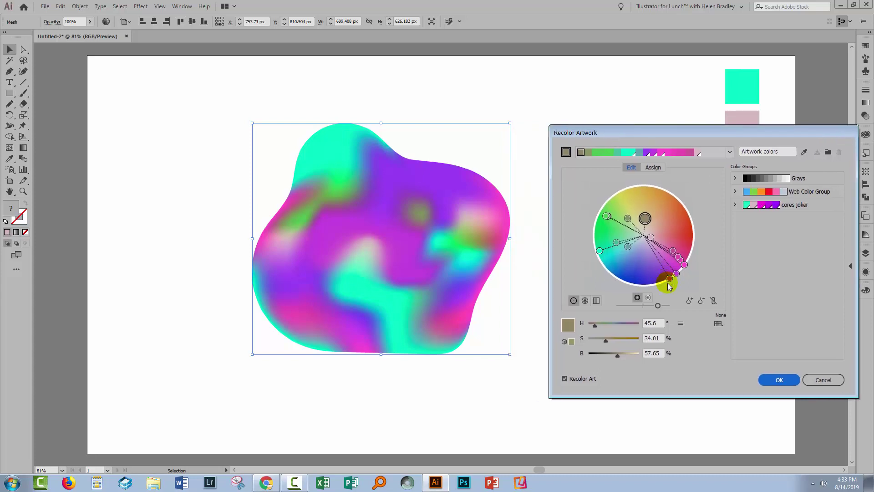
{"action": "left_click", "coordinate": [713, 300]}
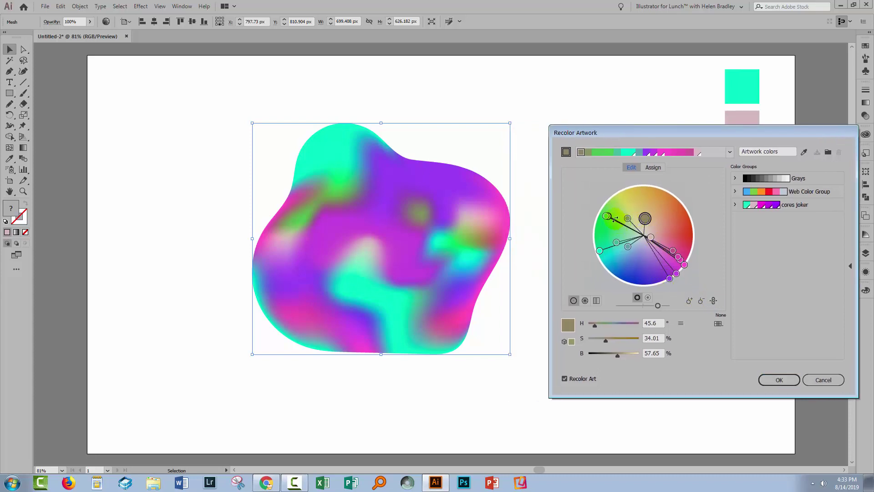
{"action": "mouse_move", "coordinate": [600, 251]}
{"action": "left_mouse_down"}
{"action": "mouse_move", "coordinate": [620, 280]}
{"action": "mouse_move", "coordinate": [674, 274]}
{"action": "mouse_move", "coordinate": [692, 245]}
{"action": "mouse_move", "coordinate": [688, 213]}
{"action": "left_mouse_up"}
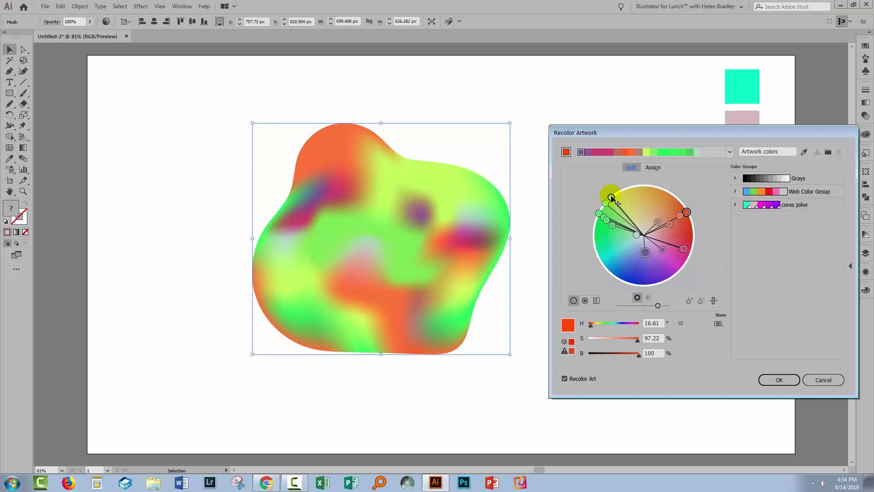
{"action": "left_click_drag", "start_coordinate": [611, 197], "coordinate": [633, 194]}
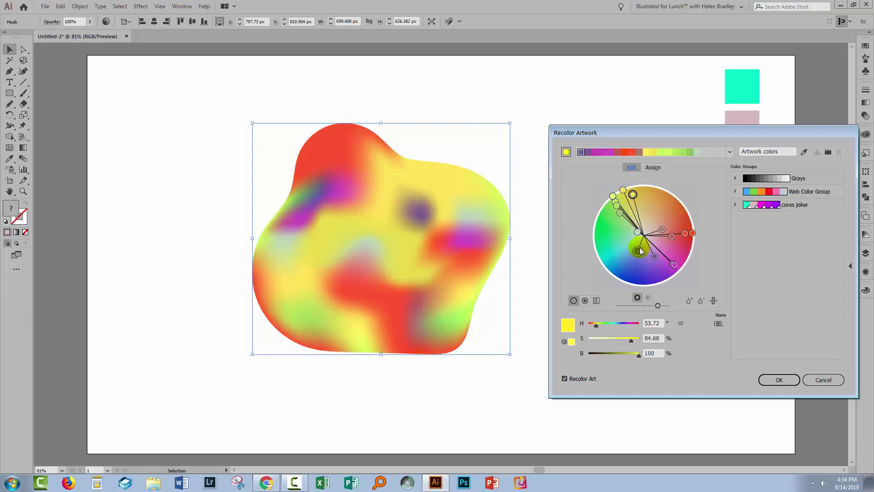
{"action": "left_click", "coordinate": [713, 299]}
{"action": "left_click_drag", "start_coordinate": [637, 251], "coordinate": [606, 234]}
{"action": "mouse_move", "coordinate": [675, 264]}
{"action": "left_mouse_down"}
{"action": "mouse_move", "coordinate": [658, 273]}
{"action": "mouse_move", "coordinate": [669, 219]}
{"action": "mouse_move", "coordinate": [653, 204]}
{"action": "left_mouse_up"}
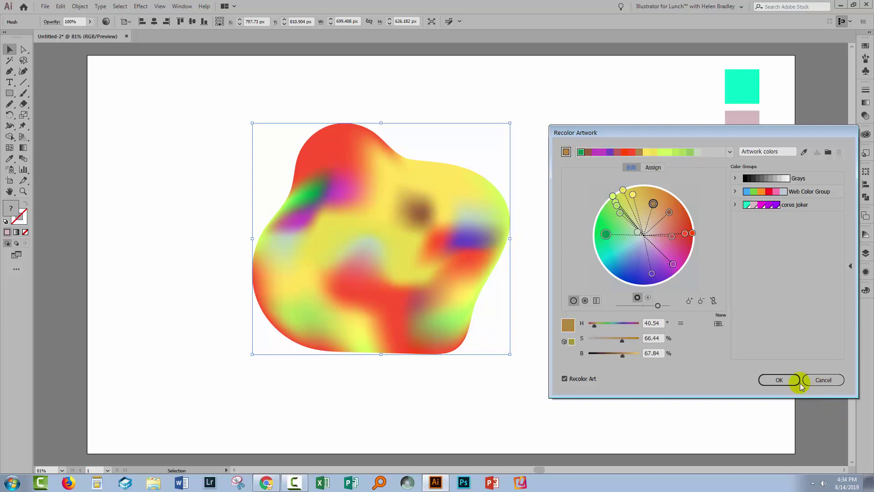
{"action": "left_click", "coordinate": [785, 383]}
{"action": "left_click", "coordinate": [823, 383]}
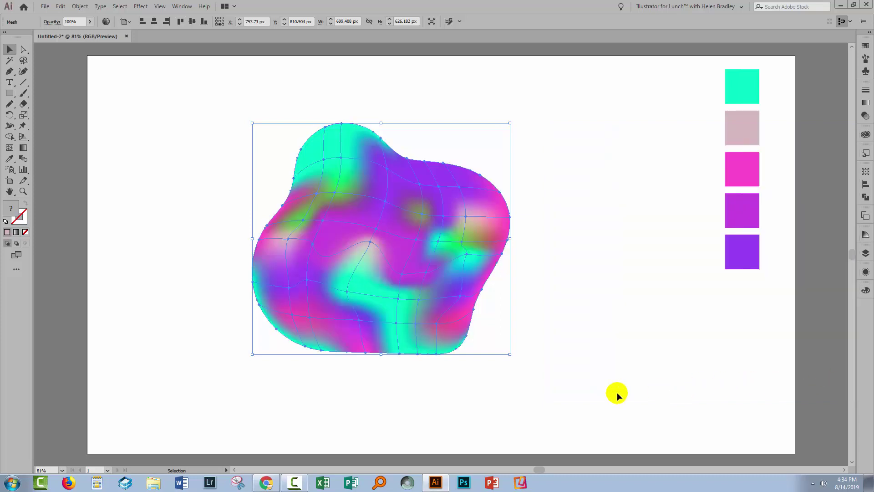
Step: Select the whole blob and open Adjust Color Balance in RGB mode with Preview on
{"action": "left_click", "coordinate": [195, 347]}
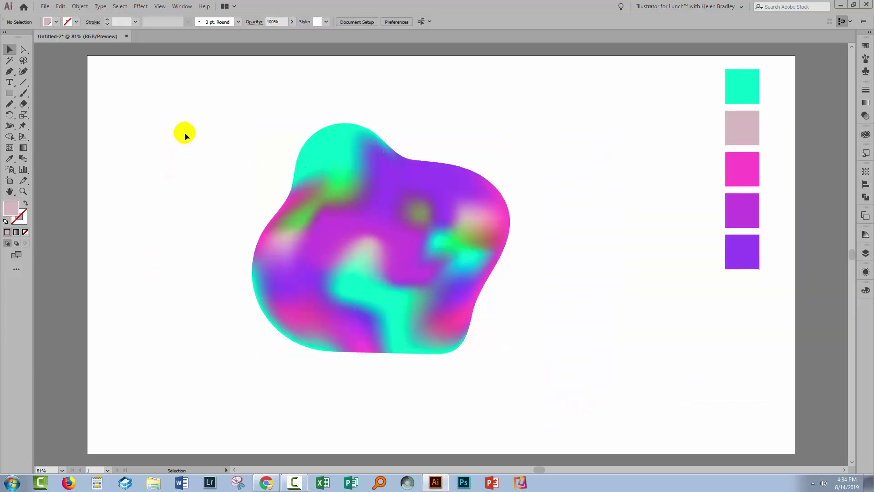
{"action": "left_click_drag", "start_coordinate": [195, 113], "coordinate": [512, 332]}
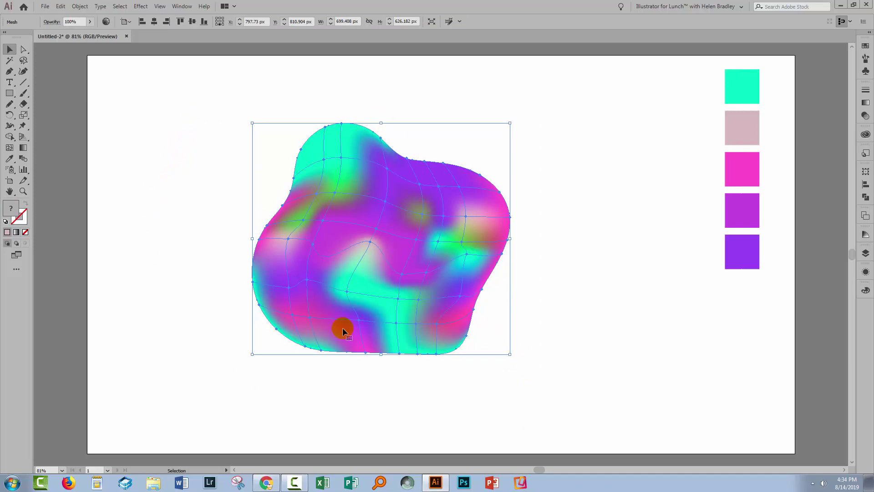
{"action": "left_click", "coordinate": [60, 6]}
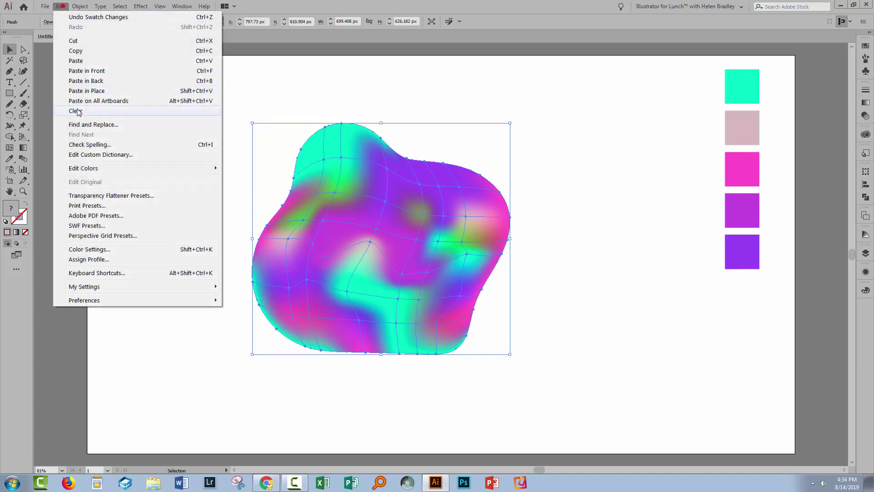
{"action": "mouse_move", "coordinate": [86, 168]}
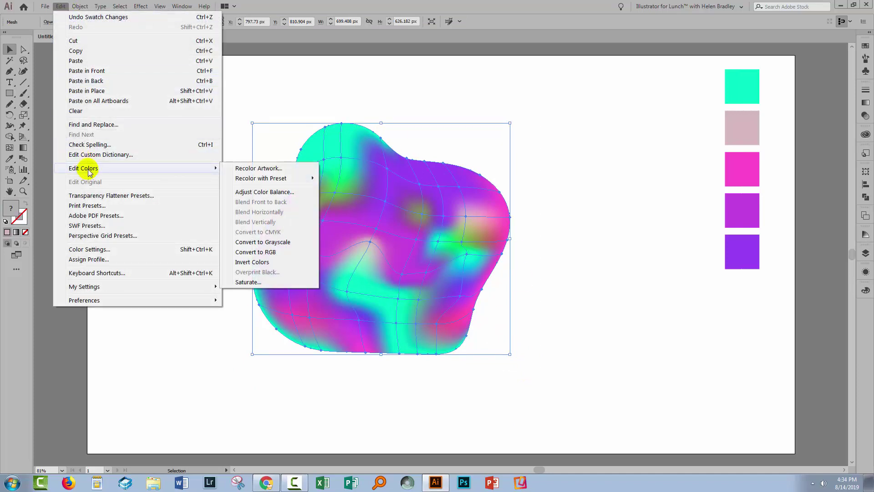
{"action": "left_click", "coordinate": [258, 192]}
{"action": "left_click_drag", "start_coordinate": [646, 275], "coordinate": [601, 205]}
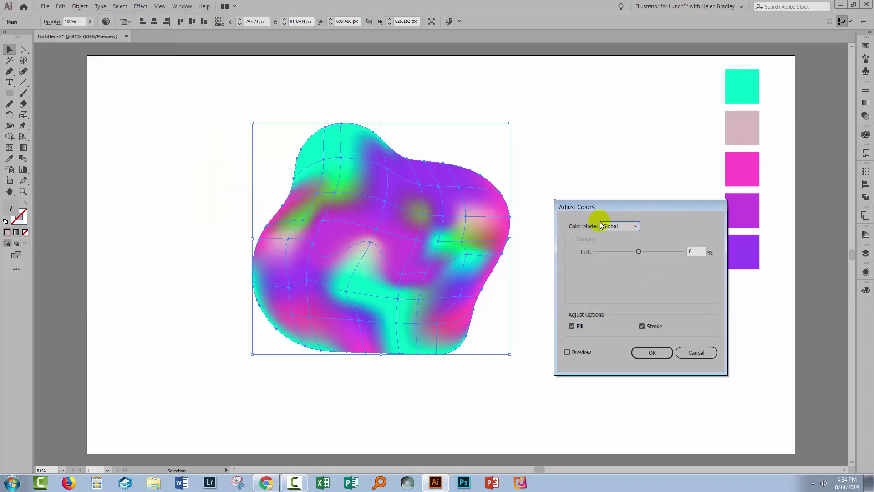
{"action": "left_click", "coordinate": [632, 226]}
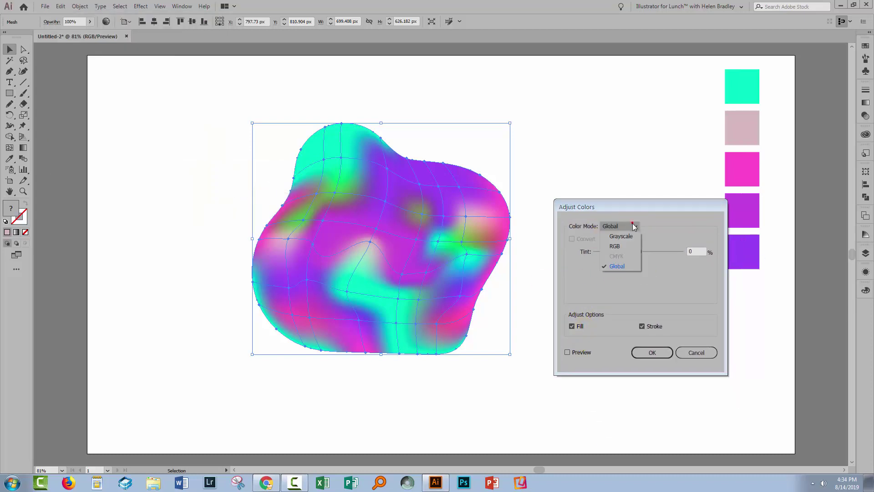
{"action": "left_click", "coordinate": [622, 246]}
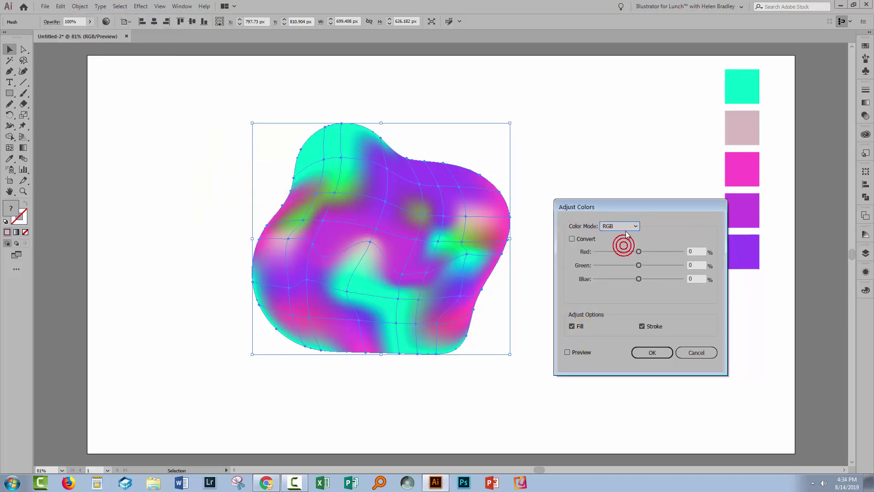
{"action": "left_click", "coordinate": [567, 352]}
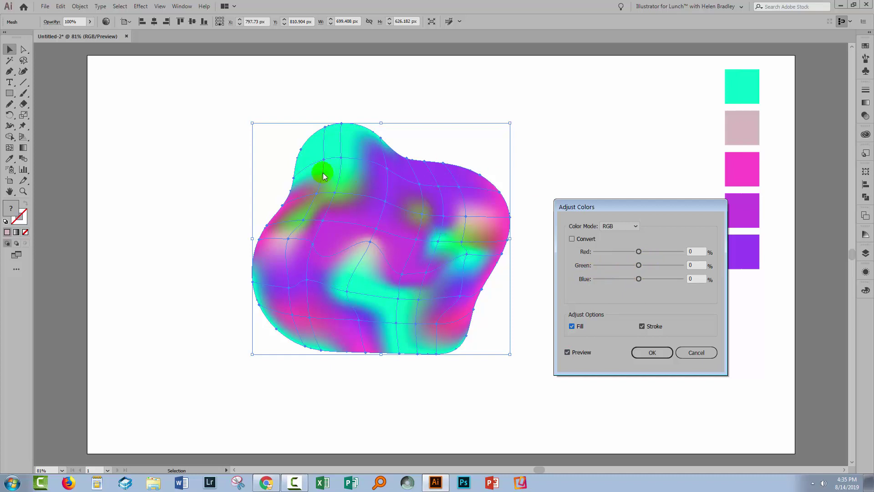
Step: Set Green 17% and Blue 48%, adjust Red, and apply the colour balance
{"action": "left_click", "coordinate": [313, 242]}
{"action": "left_click_drag", "start_coordinate": [639, 279], "coordinate": [671, 265]}
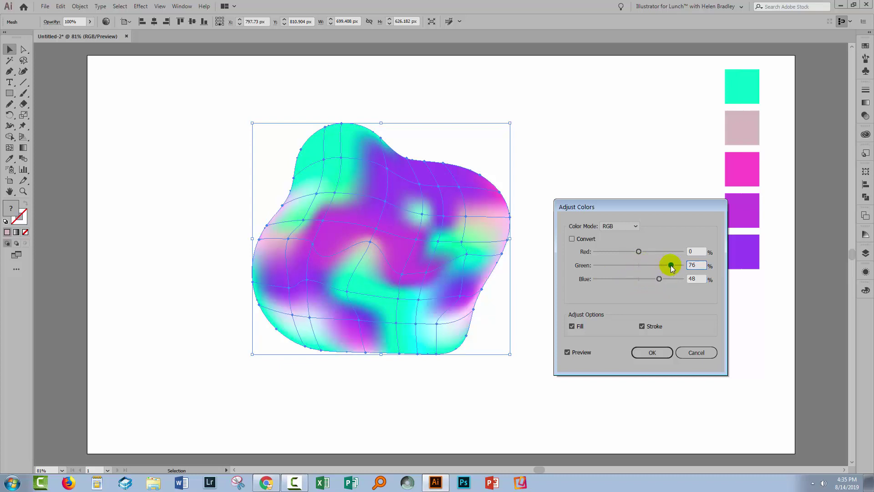
{"action": "left_click_drag", "start_coordinate": [615, 265], "coordinate": [645, 266]}
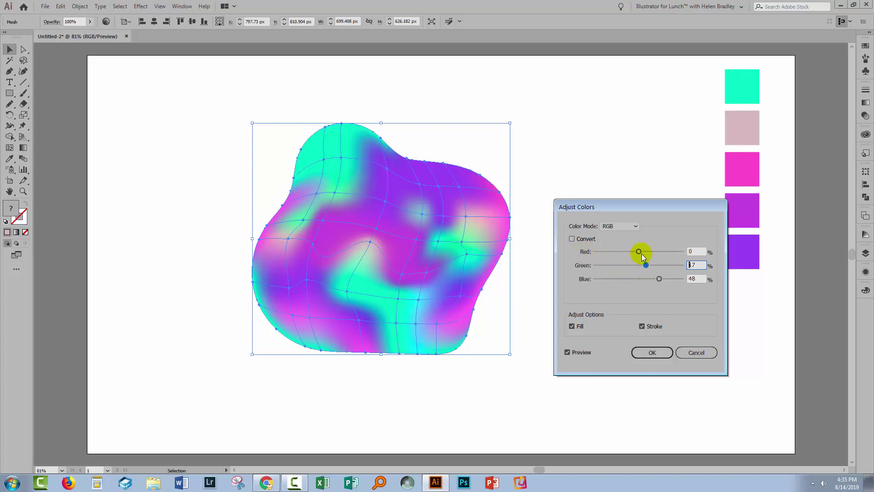
{"action": "left_click", "coordinate": [639, 251]}
{"action": "mouse_move", "coordinate": [664, 250]}
{"action": "left_mouse_down"}
{"action": "mouse_move", "coordinate": [617, 254]}
{"action": "mouse_move", "coordinate": [649, 251]}
{"action": "left_mouse_up"}
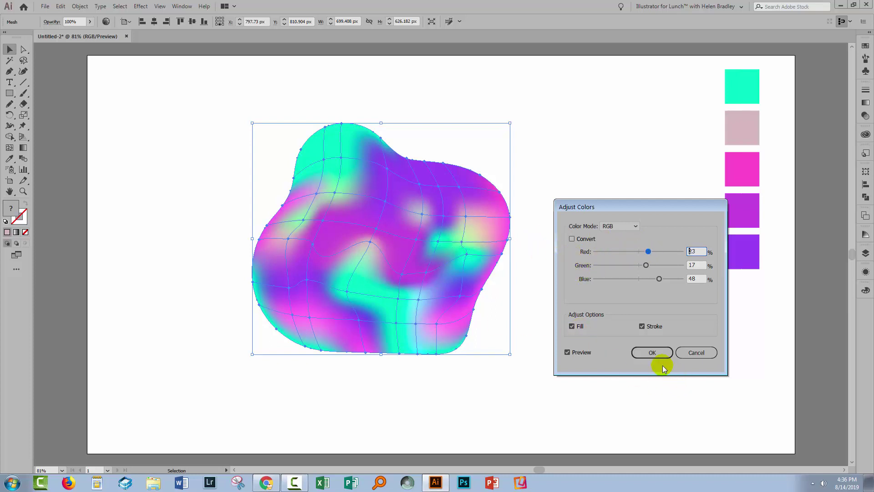
{"action": "left_click", "coordinate": [652, 353]}
Step: Select the whole blob and add an Inner Glow effect with Preview on
{"action": "left_click", "coordinate": [619, 387]}
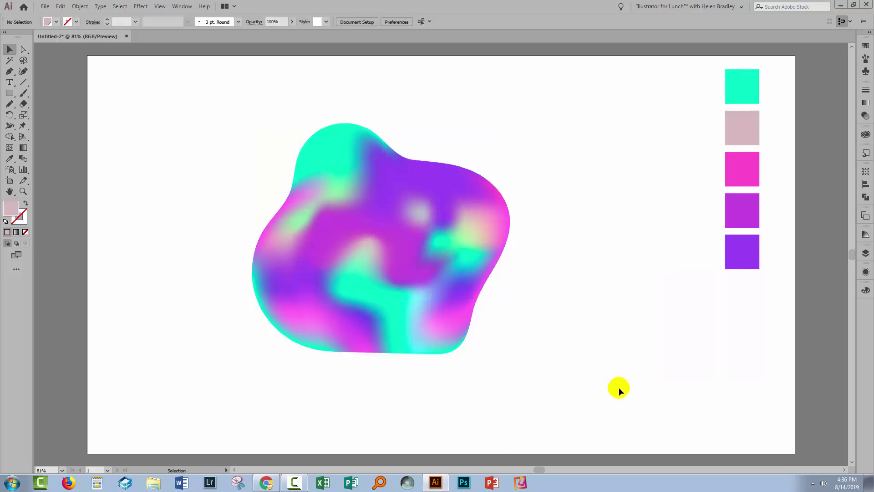
{"action": "left_click", "coordinate": [419, 314]}
{"action": "left_click", "coordinate": [521, 381]}
{"action": "left_click_drag", "start_coordinate": [484, 375], "coordinate": [258, 119]}
{"action": "left_click", "coordinate": [344, 142]}
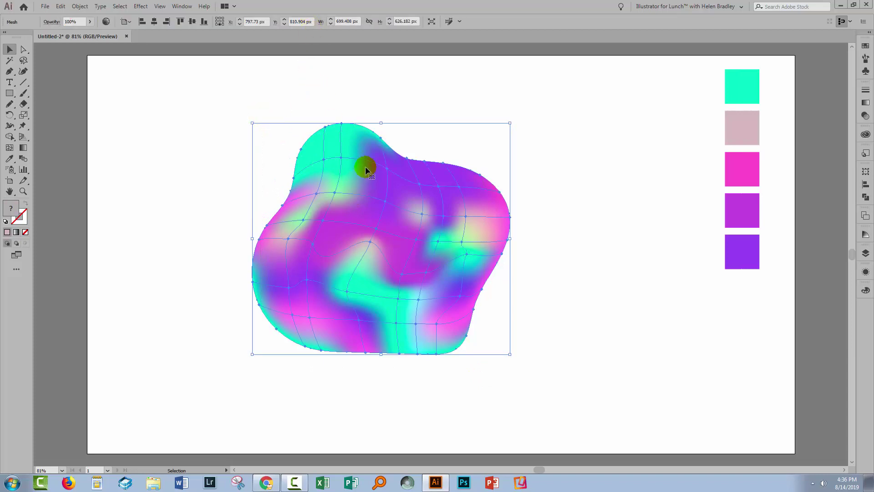
{"action": "left_click", "coordinate": [141, 7]}
{"action": "mouse_move", "coordinate": [170, 113]}
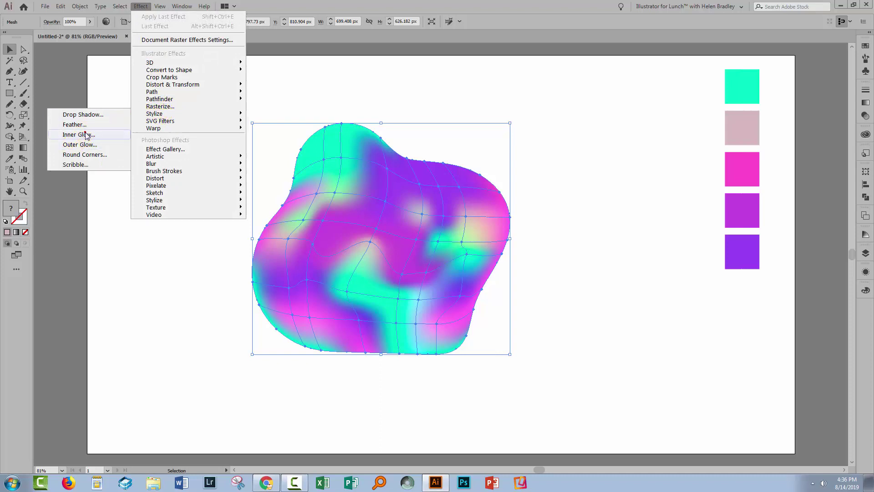
{"action": "left_click", "coordinate": [66, 135]}
{"action": "left_click_drag", "start_coordinate": [656, 315], "coordinate": [585, 254]}
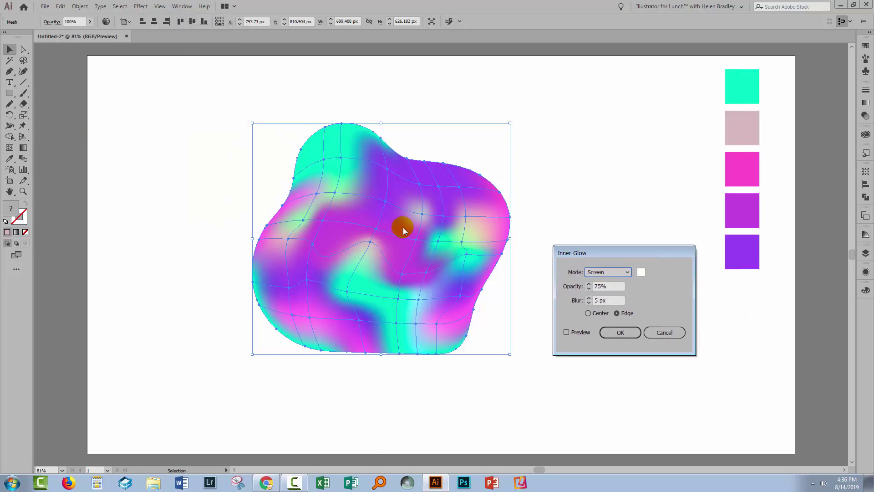
{"action": "left_click", "coordinate": [566, 332]}
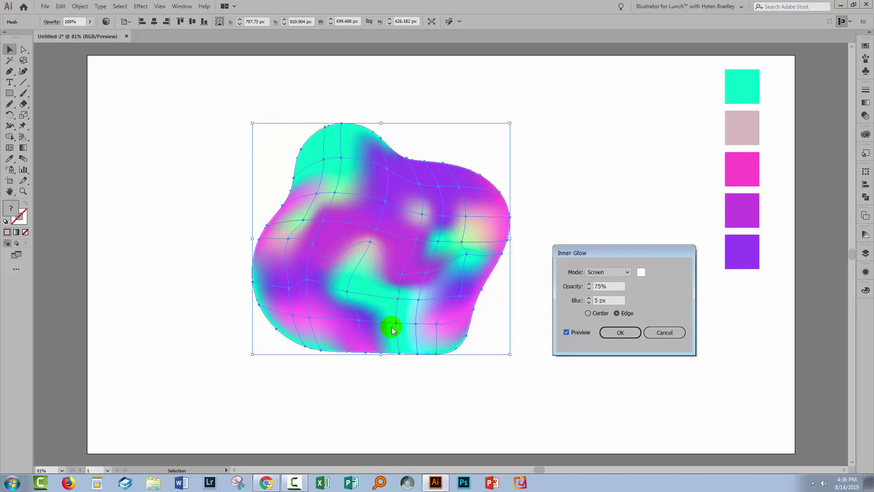
Step: Set the glow to Multiply mode with purple colour 9635c9
{"action": "left_click", "coordinate": [623, 273]}
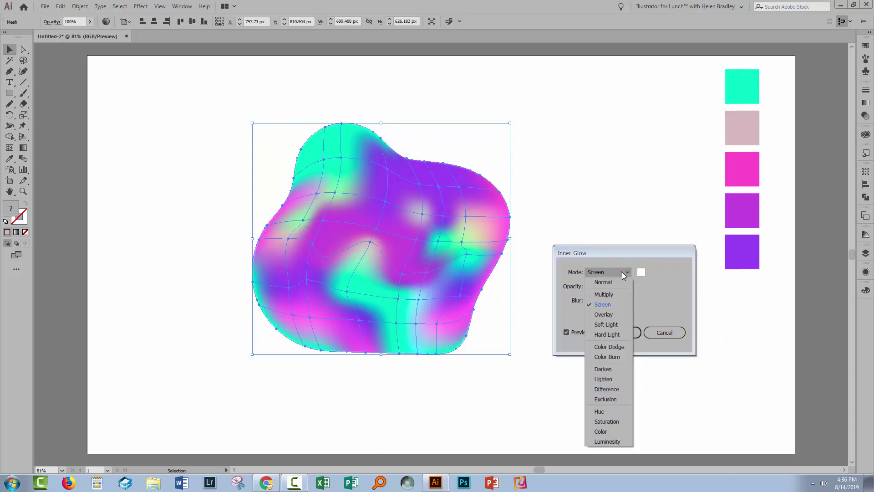
{"action": "left_click", "coordinate": [614, 295]}
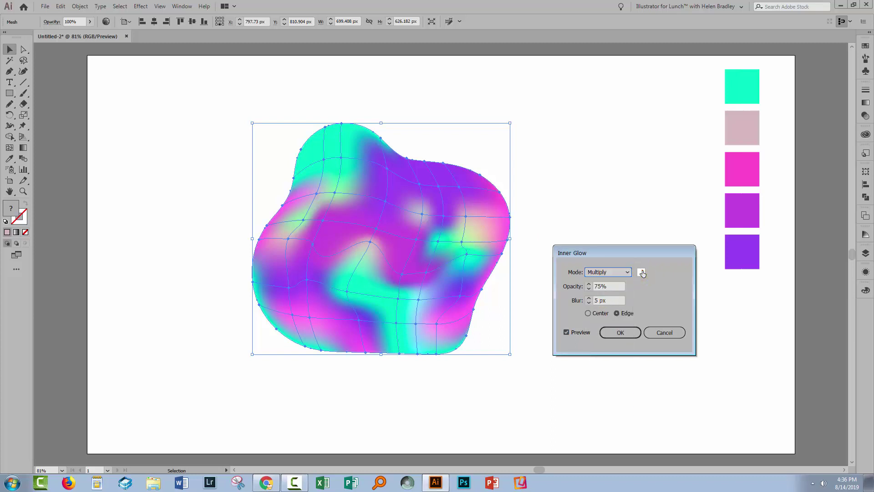
{"action": "left_click", "coordinate": [642, 271]}
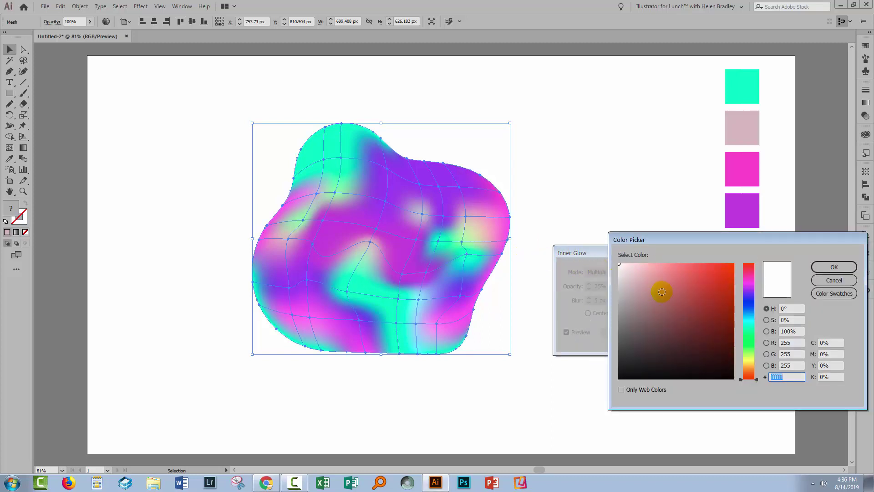
{"action": "left_click", "coordinate": [747, 289]}
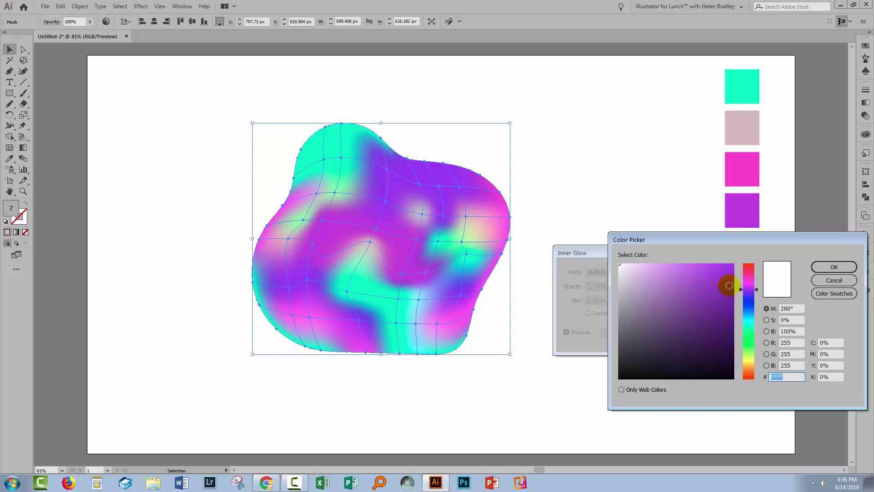
{"action": "left_click_drag", "start_coordinate": [724, 285], "coordinate": [703, 288]}
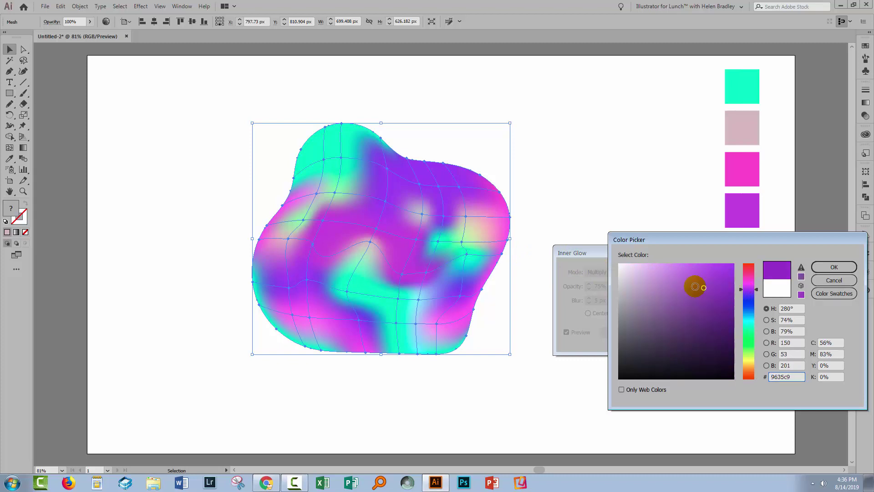
{"action": "left_click", "coordinate": [822, 269]}
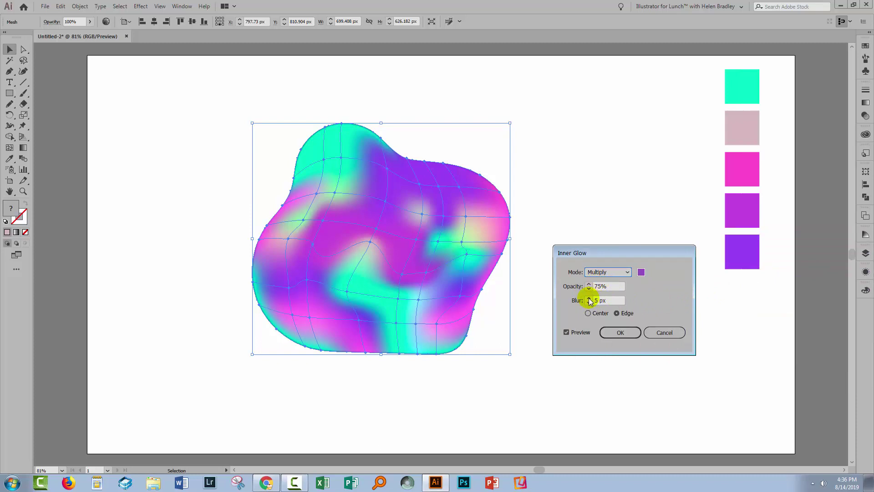
Step: Raise the glow blur to about 35 px, set opacity 45%, and apply the glow
{"action": "left_click", "coordinate": [589, 298]}
{"action": "left_click", "coordinate": [588, 298]}
{"action": "left_click", "coordinate": [590, 298]}
{"action": "left_click", "coordinate": [590, 298]}
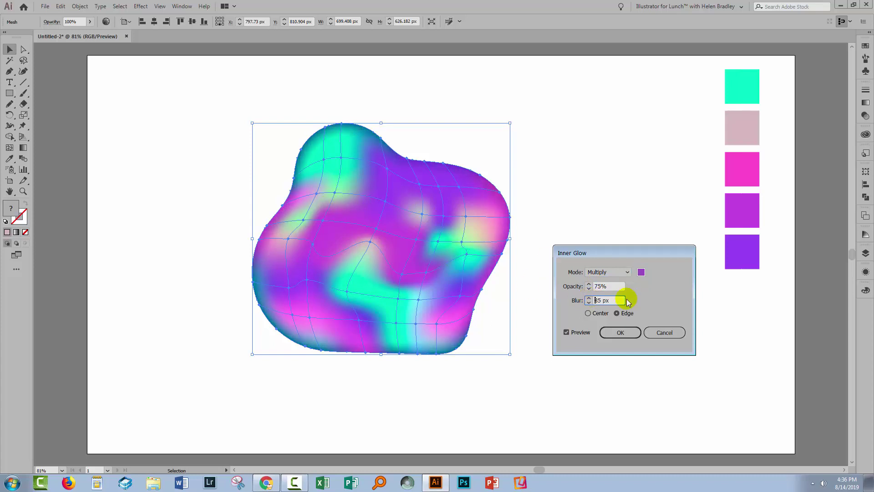
{"action": "left_click", "coordinate": [589, 298]}
{"action": "left_click", "coordinate": [608, 286]}
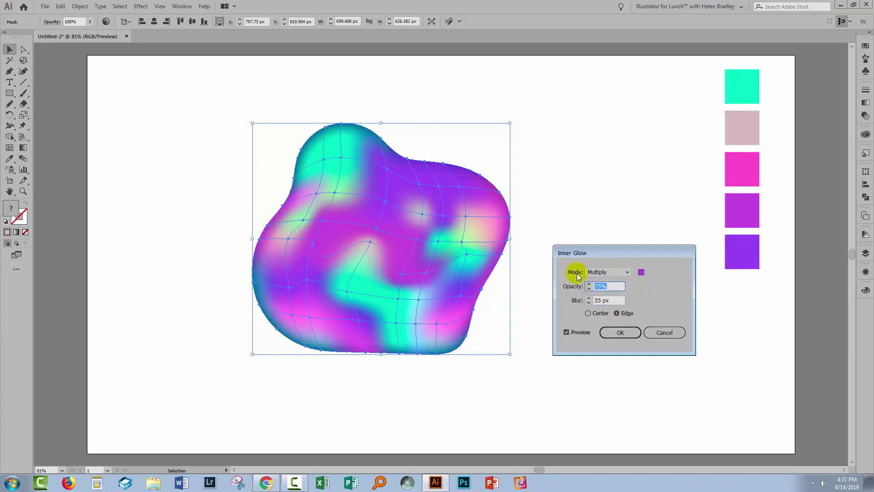
{"action": "type", "text": "45"}
{"action": "key", "text": "Tab"}
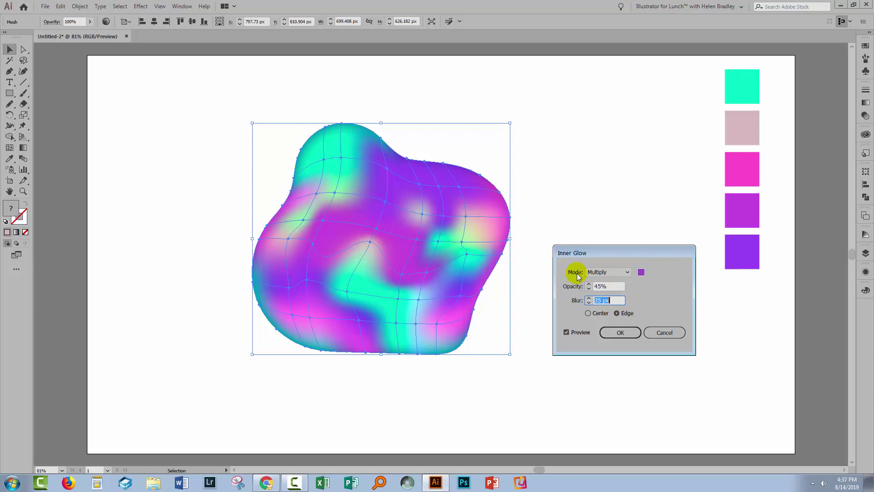
{"action": "left_click", "coordinate": [588, 298]}
{"action": "left_click", "coordinate": [588, 298]}
{"action": "left_click", "coordinate": [588, 298]}
{"action": "left_click", "coordinate": [589, 298]}
{"action": "left_click", "coordinate": [618, 332]}
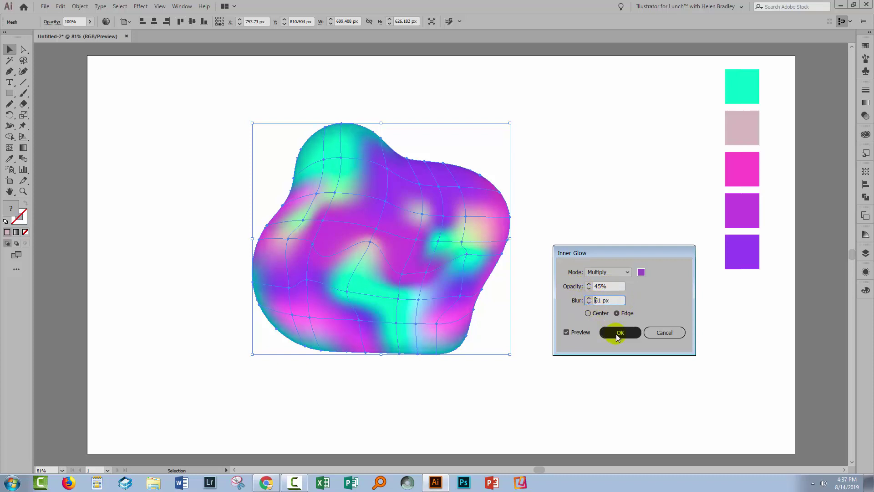
{"action": "left_click", "coordinate": [554, 341]}
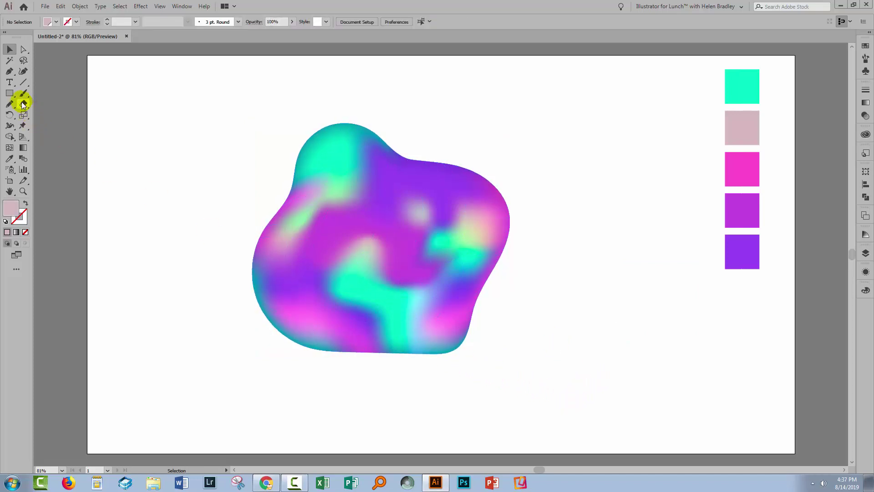
Step: Create a 1920 × 1080 px rectangle with the Rectangle tool
{"action": "left_click", "coordinate": [9, 93]}
{"action": "left_click", "coordinate": [177, 145]}
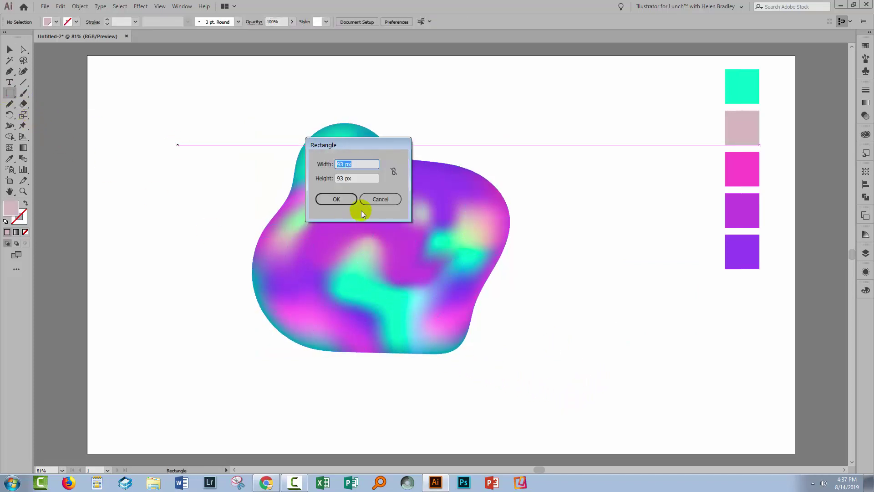
{"action": "type", "text": "1920"}
{"action": "key", "text": "Tab"}
{"action": "type", "text": "1080"}
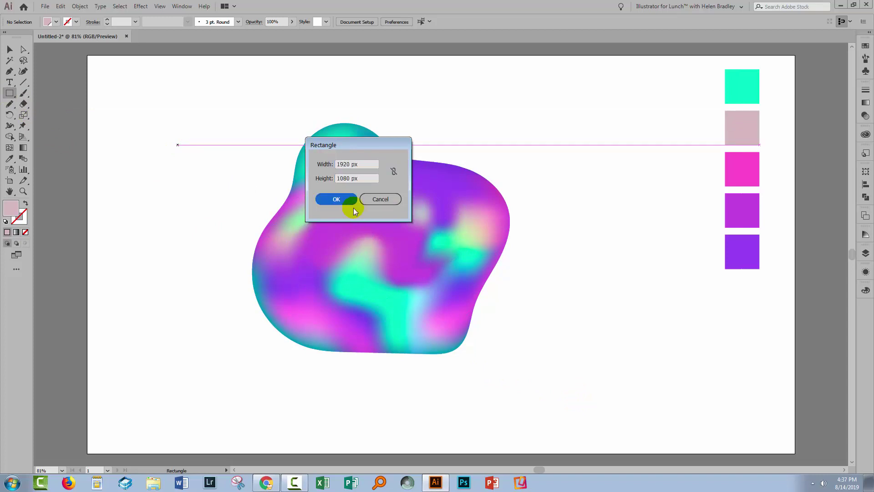
{"action": "left_click", "coordinate": [337, 199]}
Step: Fill the rectangle black with no stroke and align it horizontally centred and top to the artboard
{"action": "key", "text": "d"}
{"action": "left_click", "coordinate": [25, 203]}
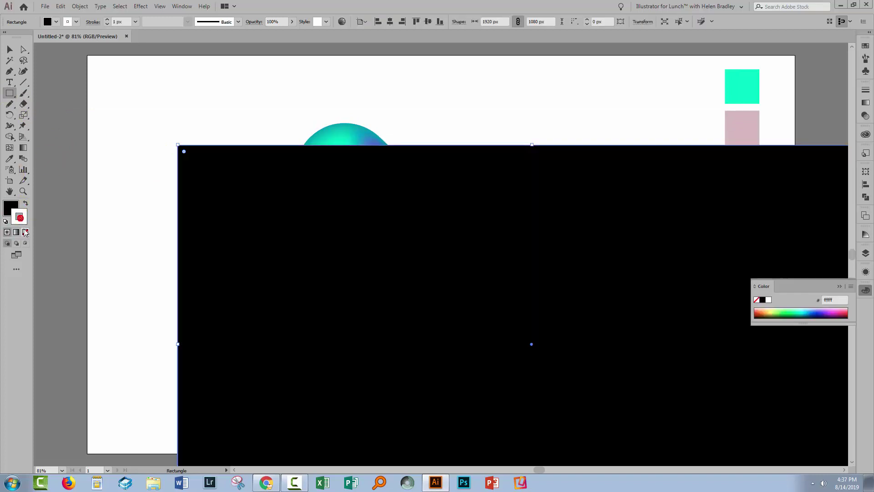
{"action": "left_click", "coordinate": [25, 232]}
{"action": "left_click", "coordinate": [390, 22]}
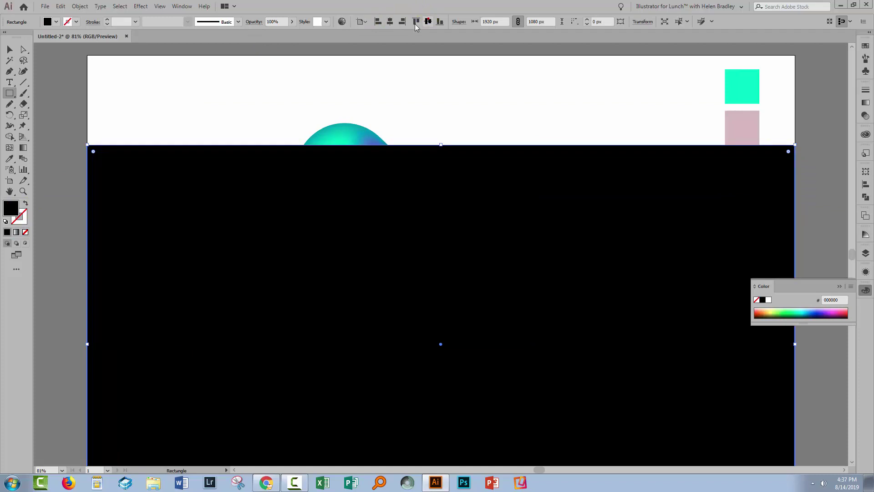
{"action": "left_click", "coordinate": [415, 23]}
Step: Send the black rectangle to the back behind the blob, then deselect it
{"action": "left_click", "coordinate": [74, 6]}
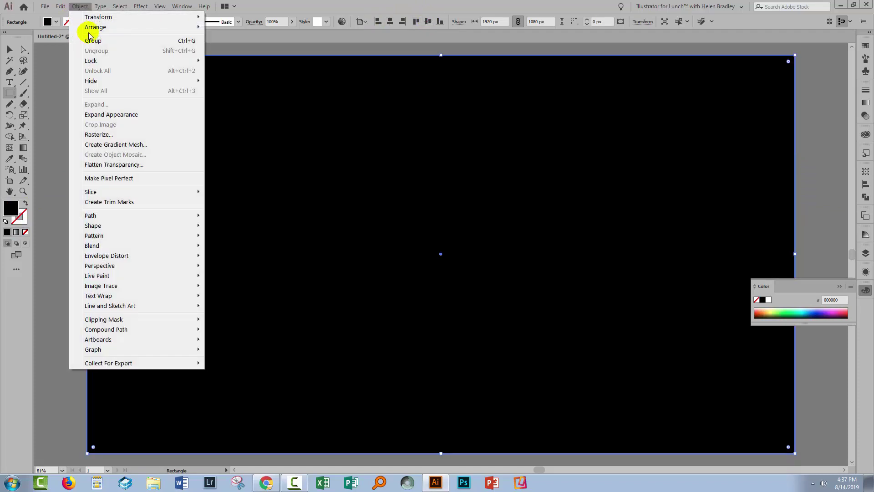
{"action": "mouse_move", "coordinate": [94, 28]}
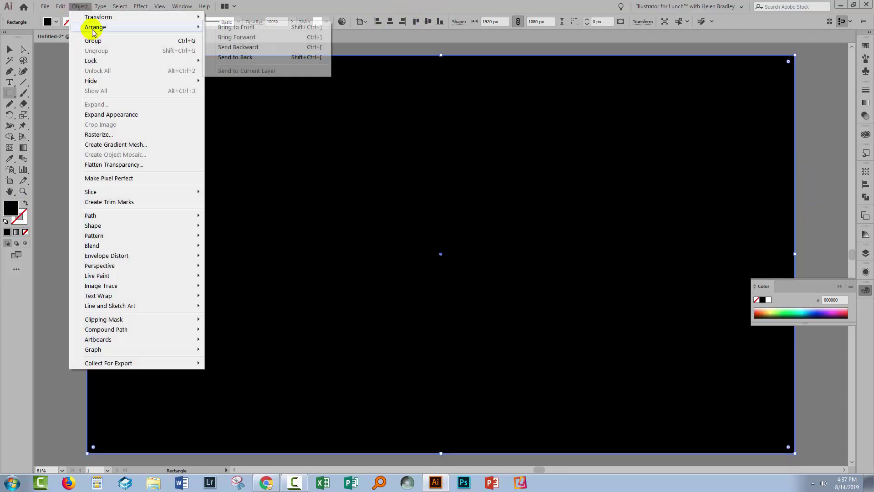
{"action": "left_click", "coordinate": [231, 58]}
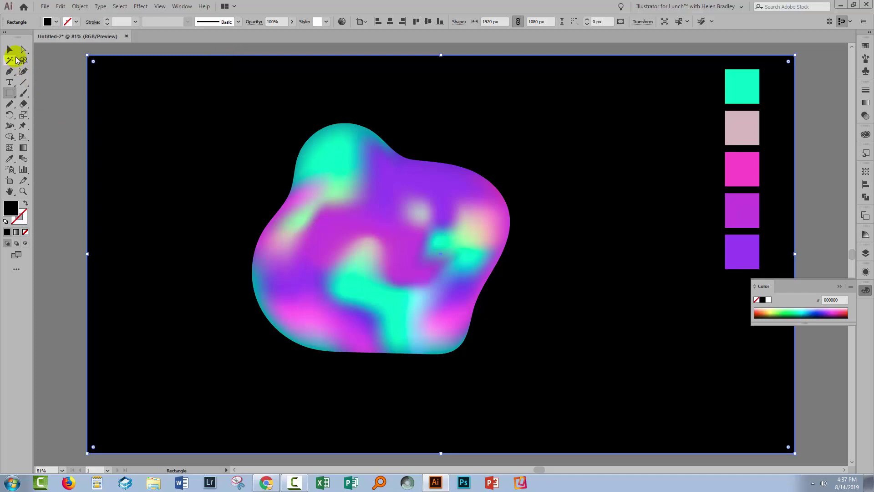
{"action": "left_click", "coordinate": [9, 49]}
{"action": "left_click", "coordinate": [53, 121]}
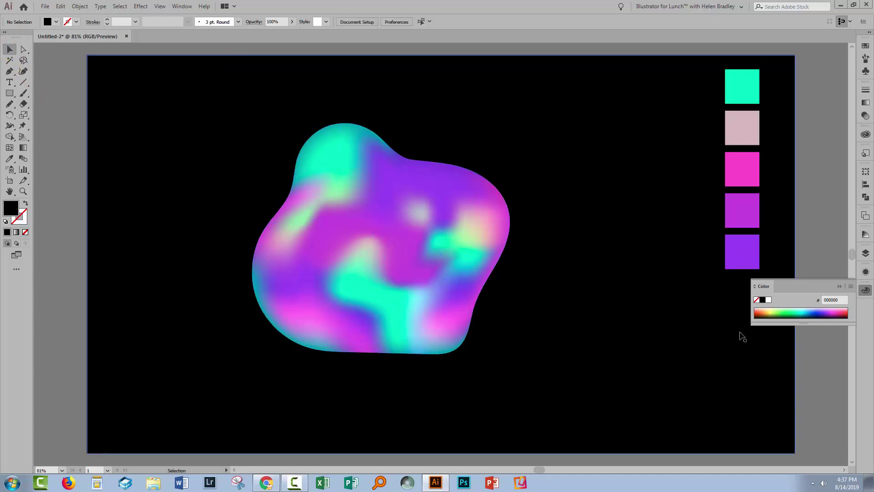
Step: Lock the black background rectangle in the Layers panel
{"action": "left_click", "coordinate": [865, 253]}
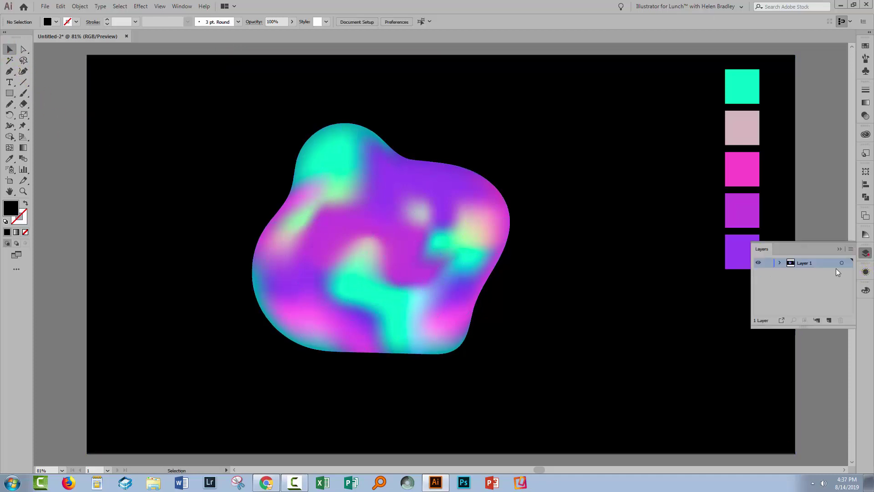
{"action": "left_click", "coordinate": [779, 263]}
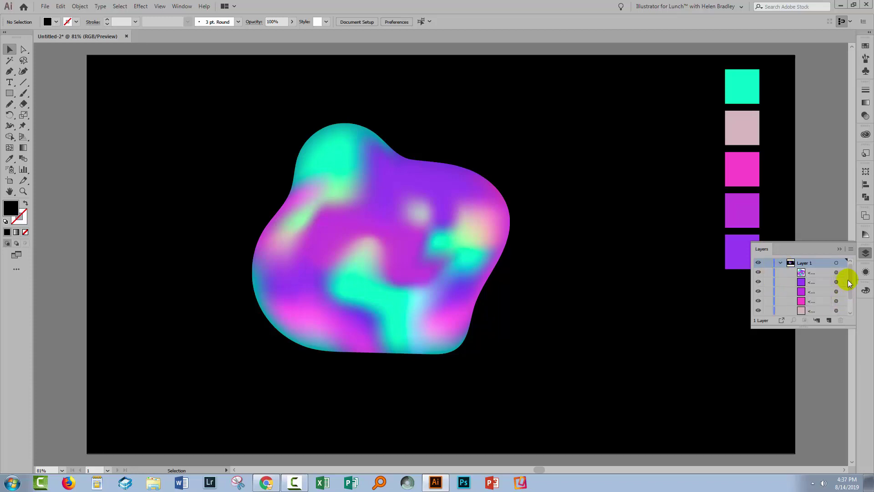
{"action": "left_click_drag", "start_coordinate": [848, 284], "coordinate": [849, 295]}
{"action": "left_click", "coordinate": [769, 311]}
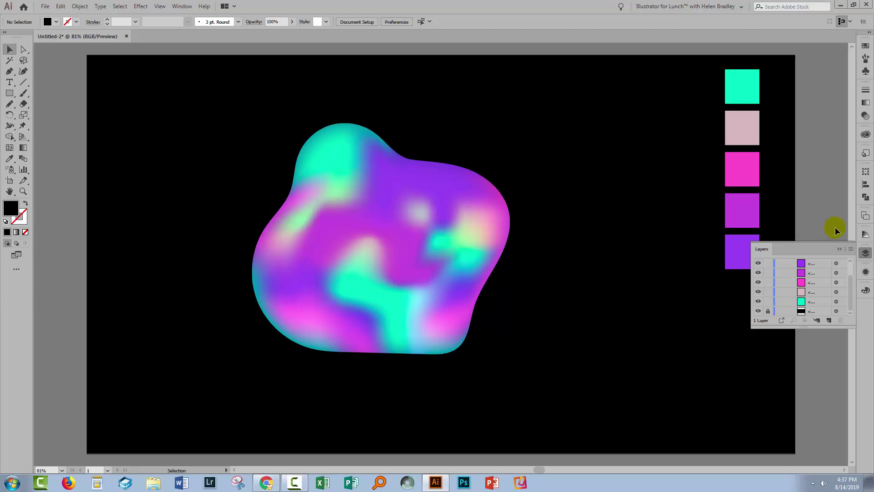
{"action": "left_click", "coordinate": [839, 248]}
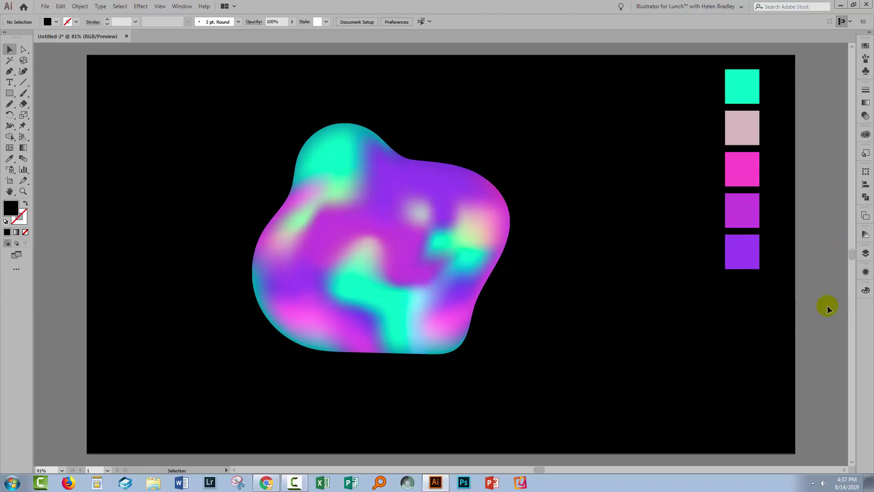